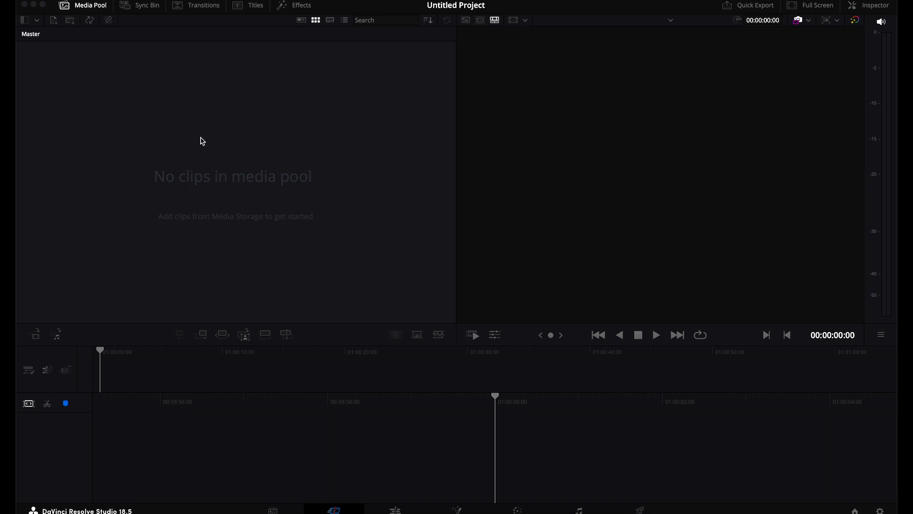
# Step: Set the project's color science to DaVinci YRGB Color Managed in the color management settings
pyautogui.click(341, 384)
pyautogui.click(881, 510)
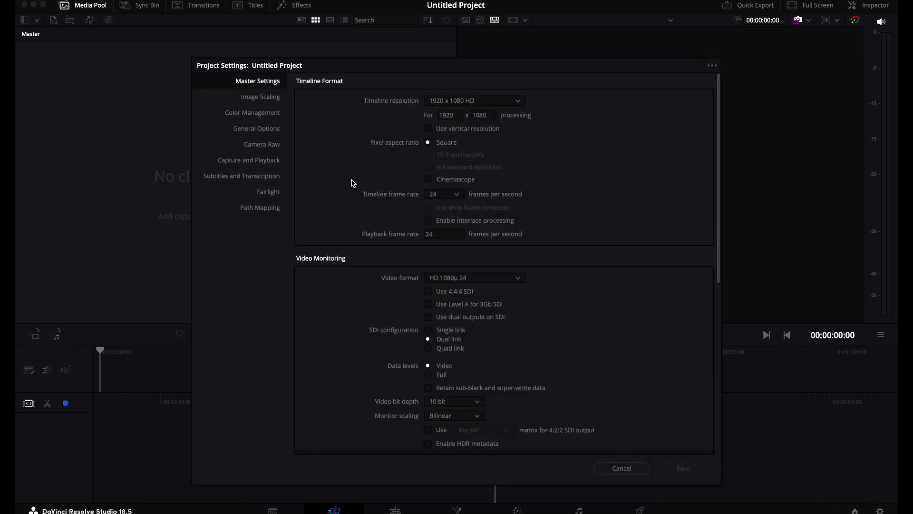
pyautogui.click(270, 118)
pyautogui.click(485, 102)
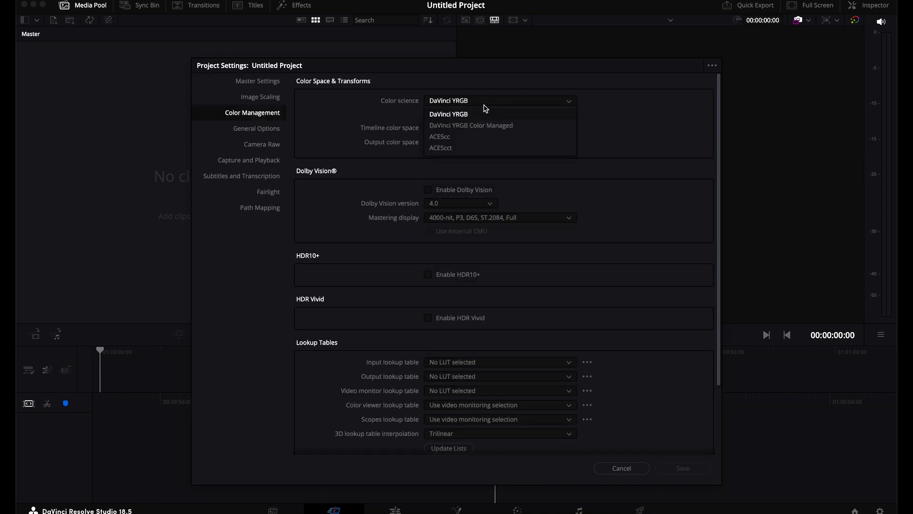
pyautogui.click(483, 126)
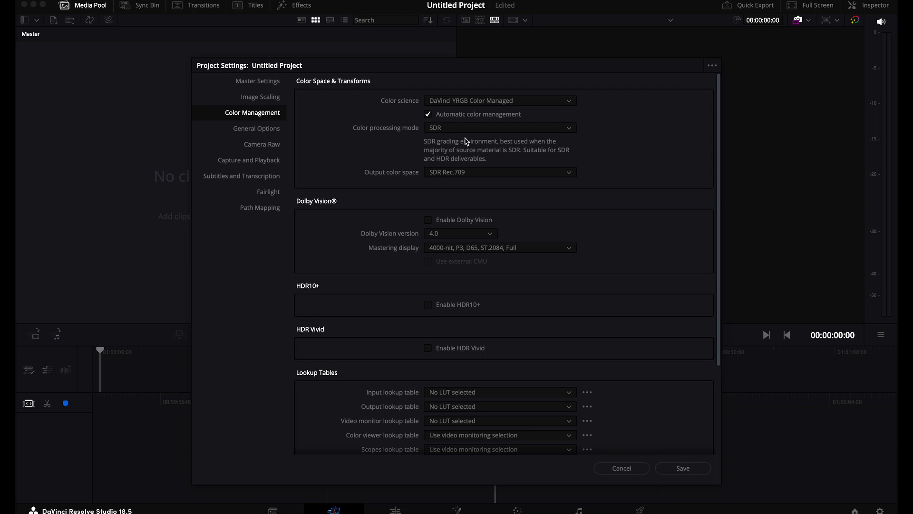
# Step: Turn off automatic color management and set the color processing mode to Custom
pyautogui.click(427, 115)
pyautogui.click(450, 131)
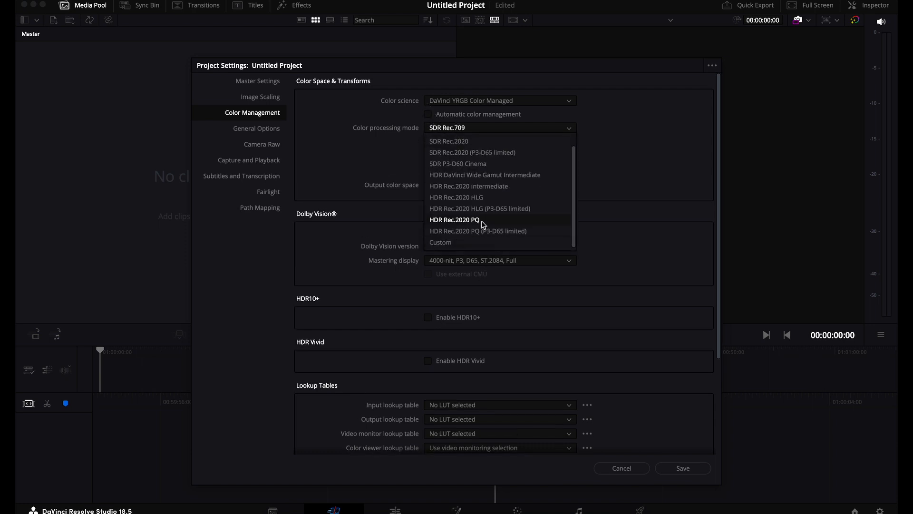
pyautogui.click(436, 245)
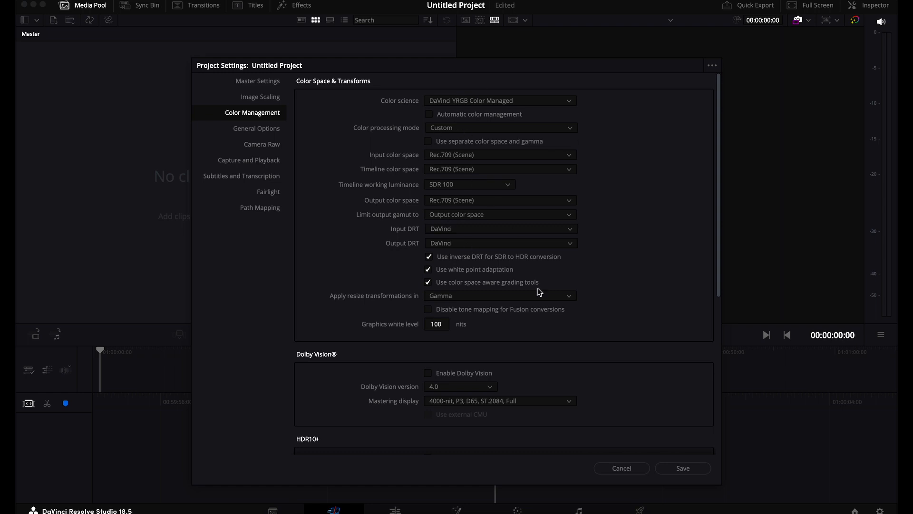
# Step: Set the input color space to Blackmagic Design Film Gen 5
pyautogui.click(487, 158)
pyautogui.scroll(10, 521, 230)
pyautogui.scroll(-2, 522, 231)
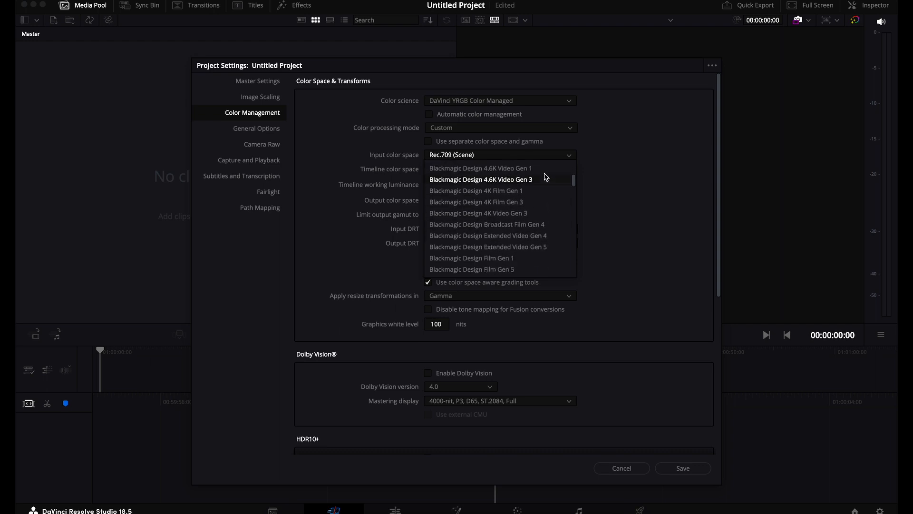
pyautogui.scroll(3, 526, 233)
pyautogui.scroll(-4, 526, 233)
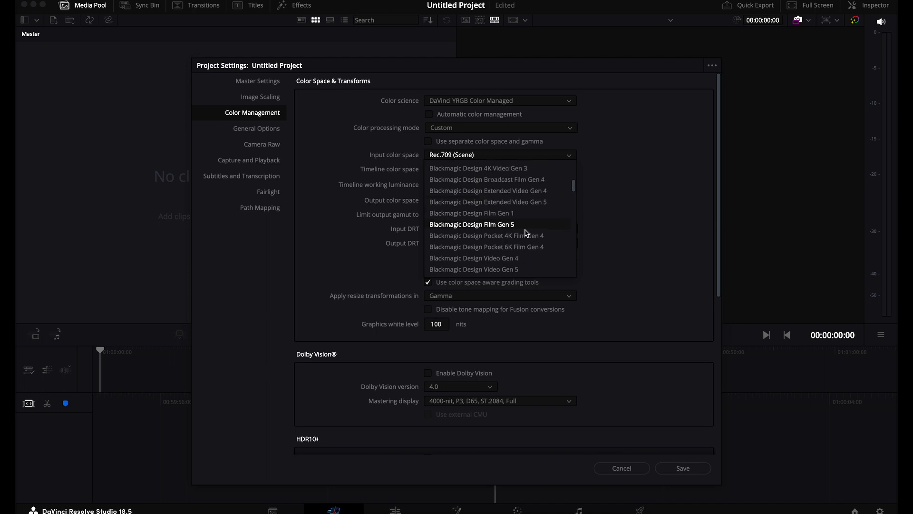
pyautogui.click(522, 224)
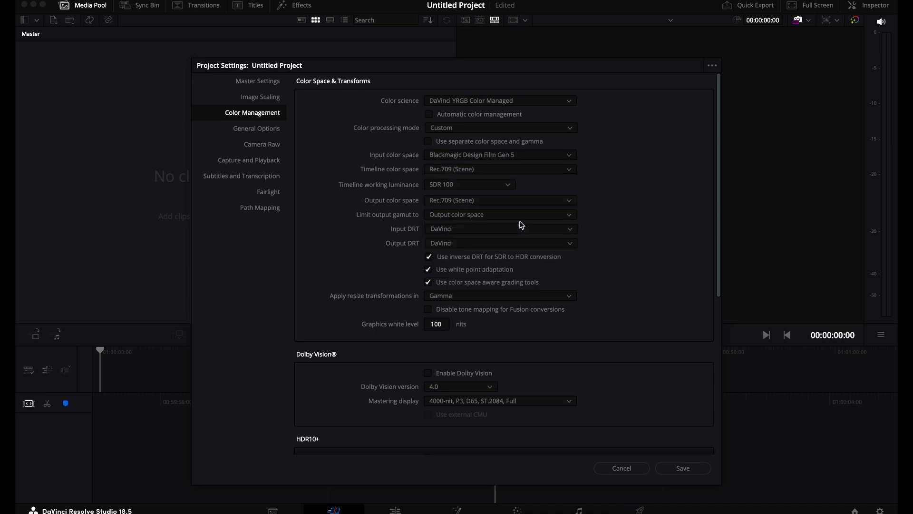
# Step: Set the timeline color space to Cineon Film Log
pyautogui.click(502, 170)
pyautogui.scroll(10, 544, 250)
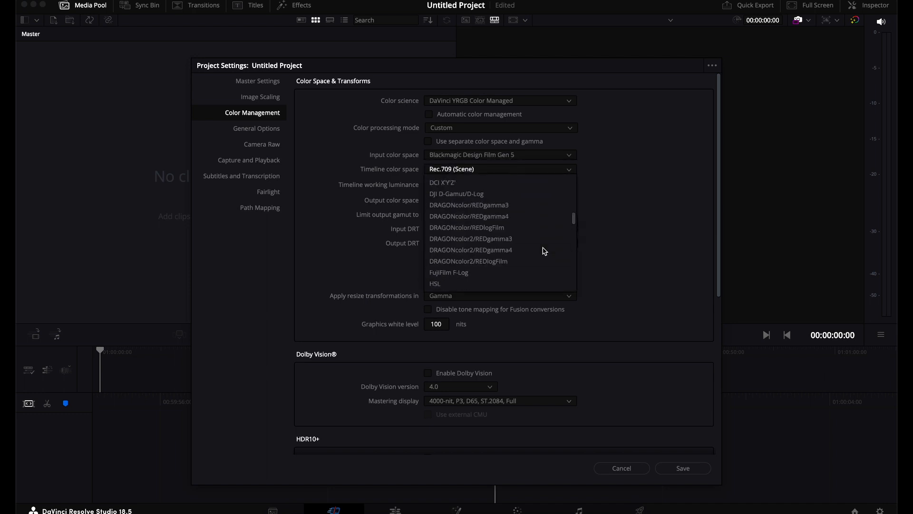
pyautogui.scroll(-1, 544, 250)
pyautogui.click(541, 271)
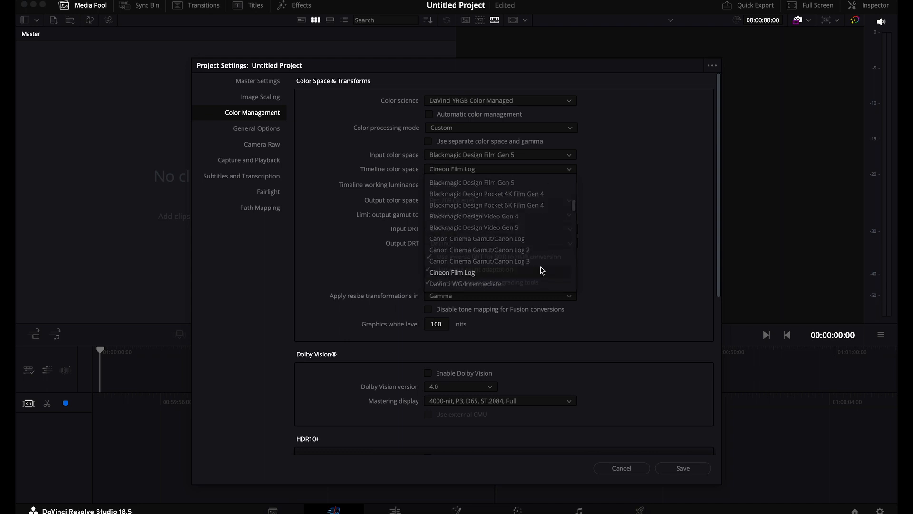
# Step: Set the timeline color space to DaVinci WG/Intermediate
pyautogui.click(503, 200)
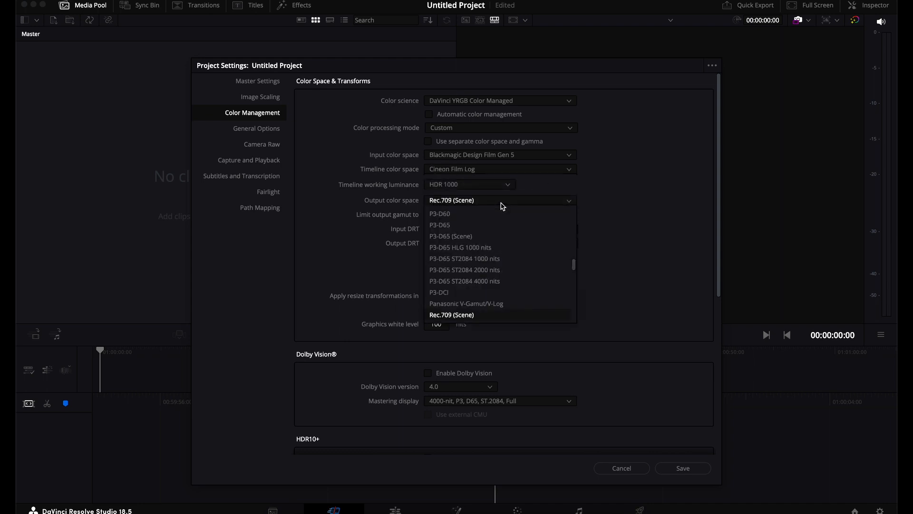
pyautogui.click(523, 167)
pyautogui.click(524, 170)
pyautogui.scroll(-2, 523, 280)
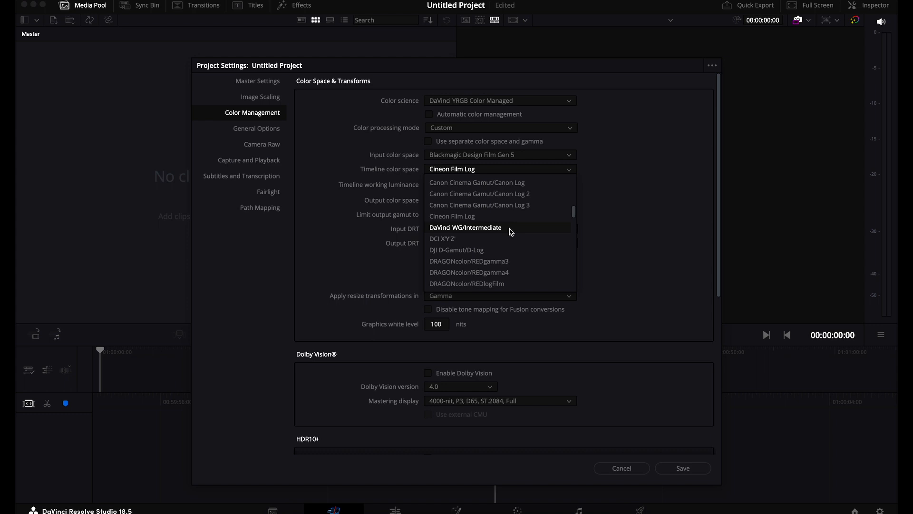
pyautogui.click(510, 229)
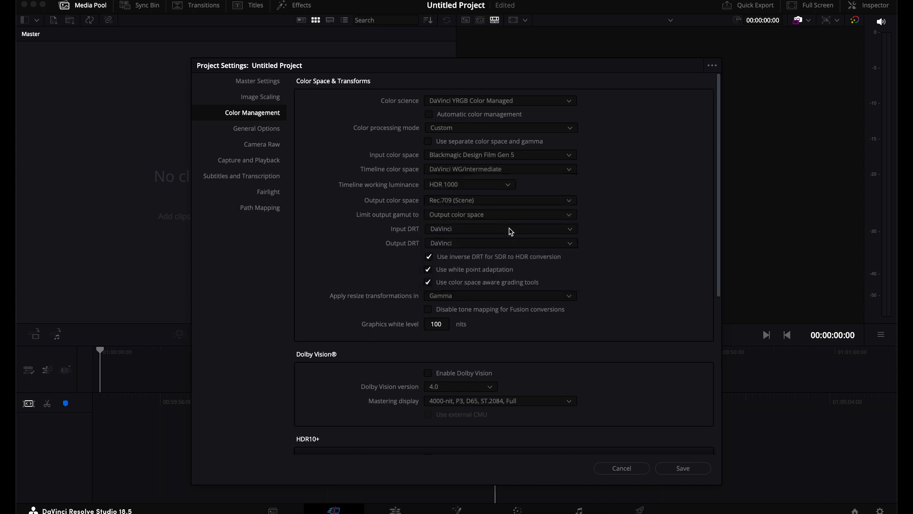
# Step: Set the output color space to Rec.709-A and save the project settings
pyautogui.click(493, 201)
pyautogui.scroll(-3, 476, 268)
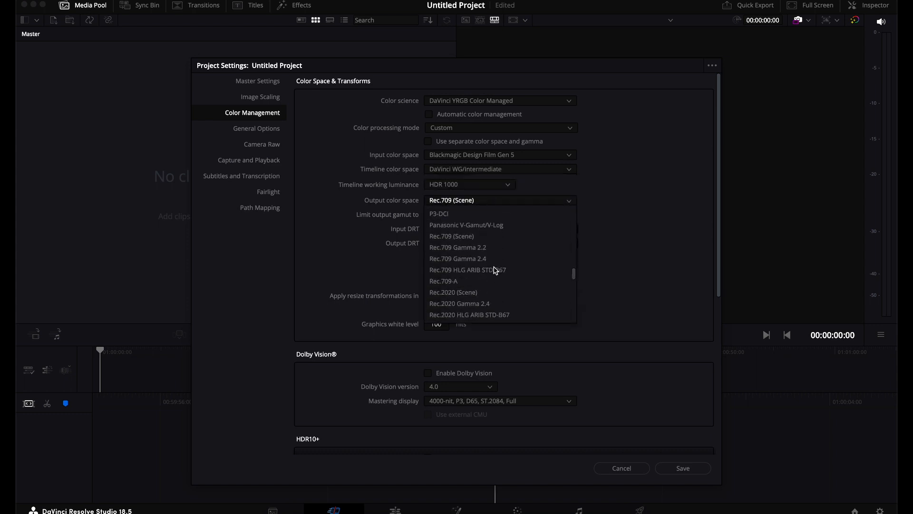
pyautogui.click(475, 270)
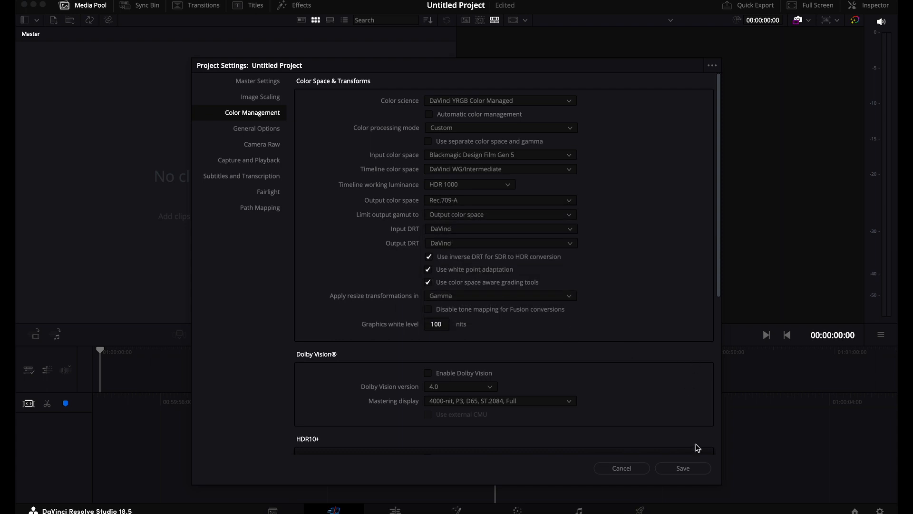
pyautogui.click(262, 130)
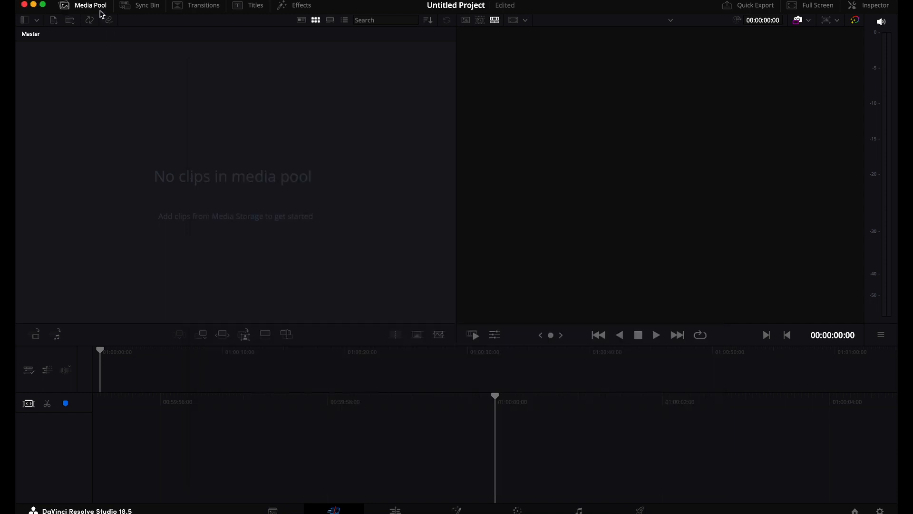
# Step: Review the system preferences for memory and GPU, media storage, decode options, video plugins and general options, and save them
pyautogui.click(61, 1)
pyautogui.click(97, 21)
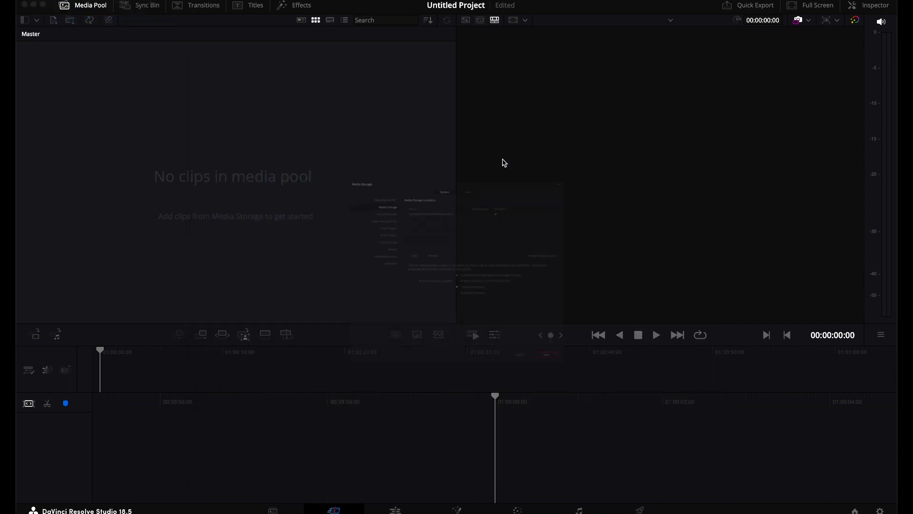
pyautogui.click(314, 112)
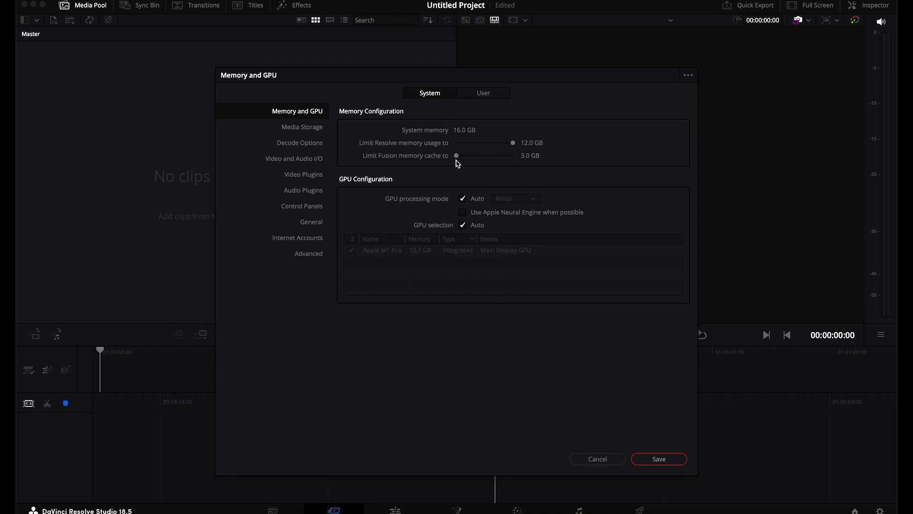
pyautogui.click(312, 129)
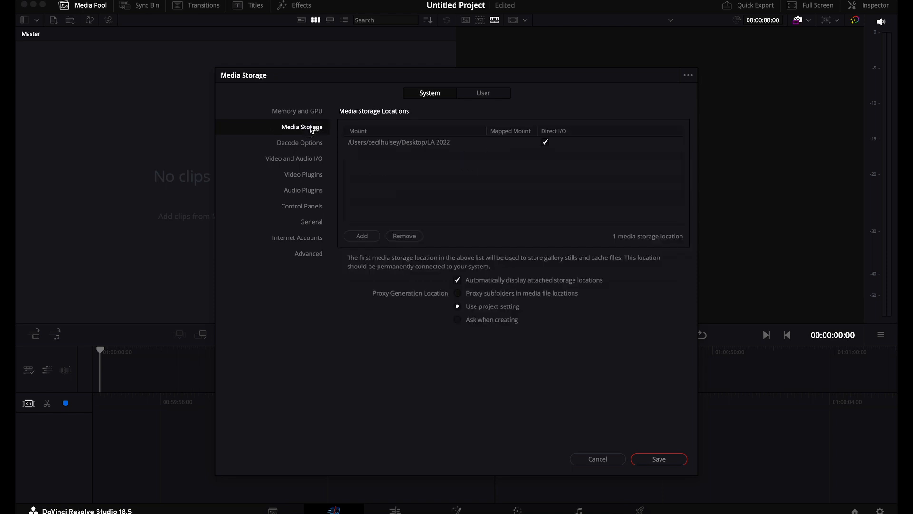
pyautogui.click(313, 145)
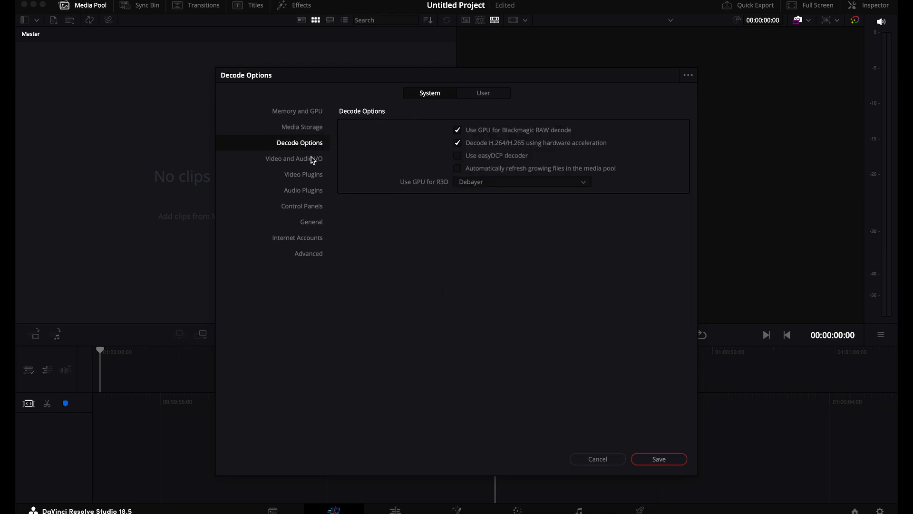
pyautogui.click(313, 160)
pyautogui.click(321, 178)
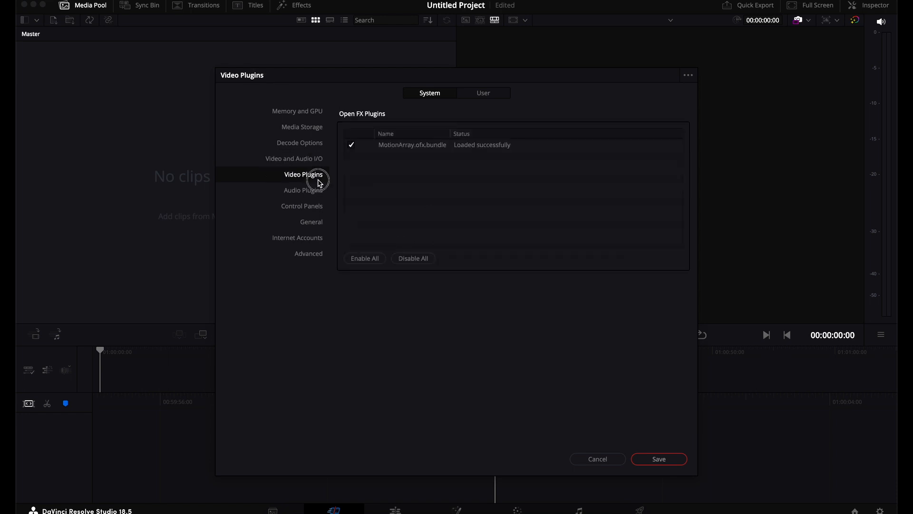
pyautogui.click(315, 222)
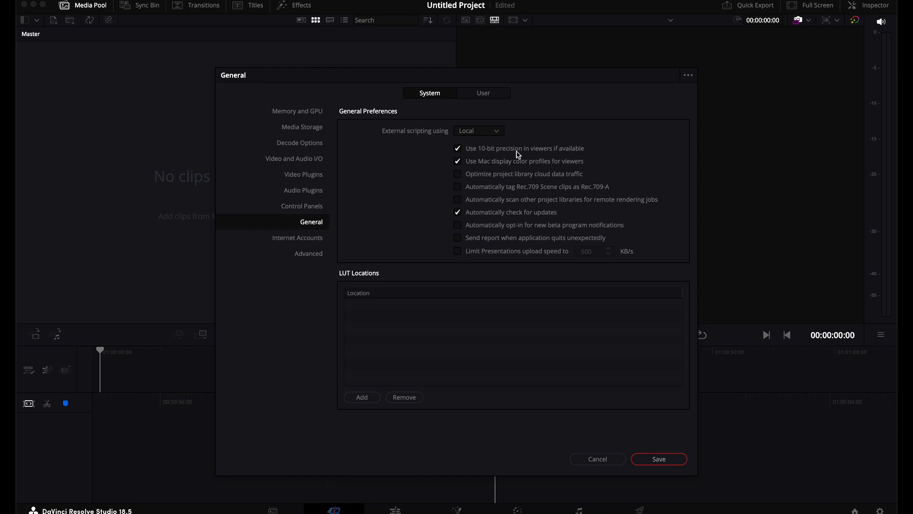
pyautogui.click(642, 458)
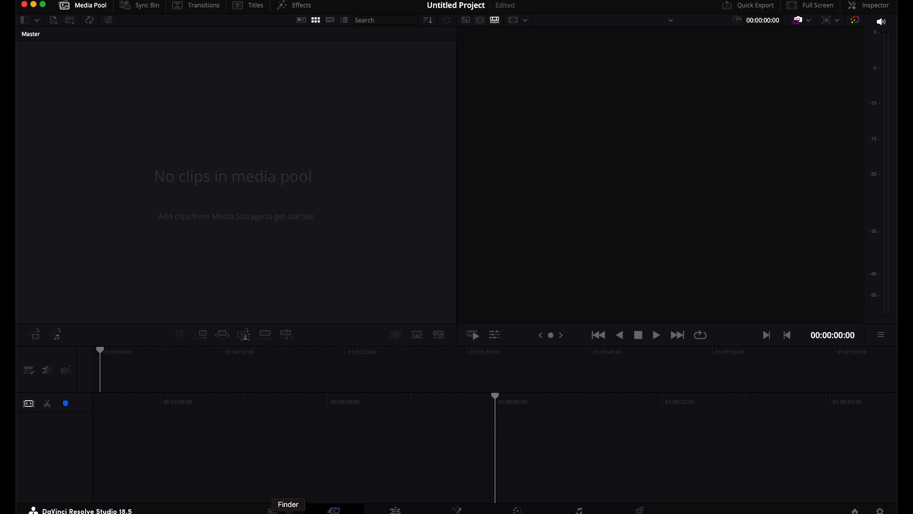
# Step: Add A015_09010757_C033.braw from the A015 drive to the empty timeline and match the project frame rate to the clip
pyautogui.click(285, 511)
pyautogui.click(251, 213)
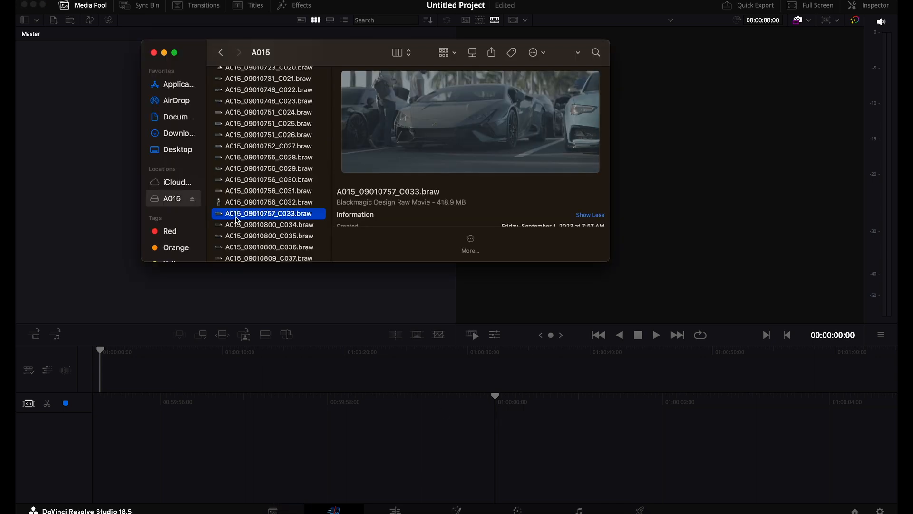
pyautogui.moveTo(237, 215); pyautogui.dragTo(523, 440)
pyautogui.click(544, 310)
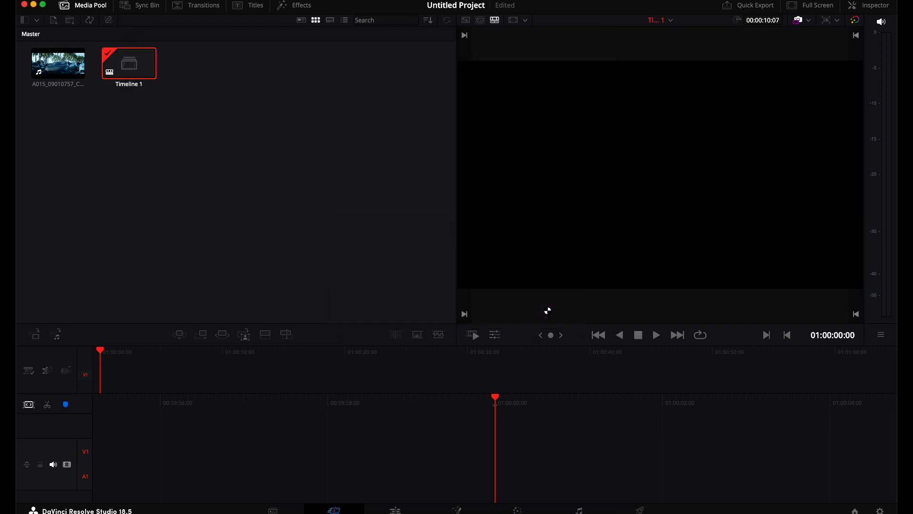
# Step: Check the timeline resolution and frame rate in the project's master settings and leave without changes
pyautogui.click(111, 0)
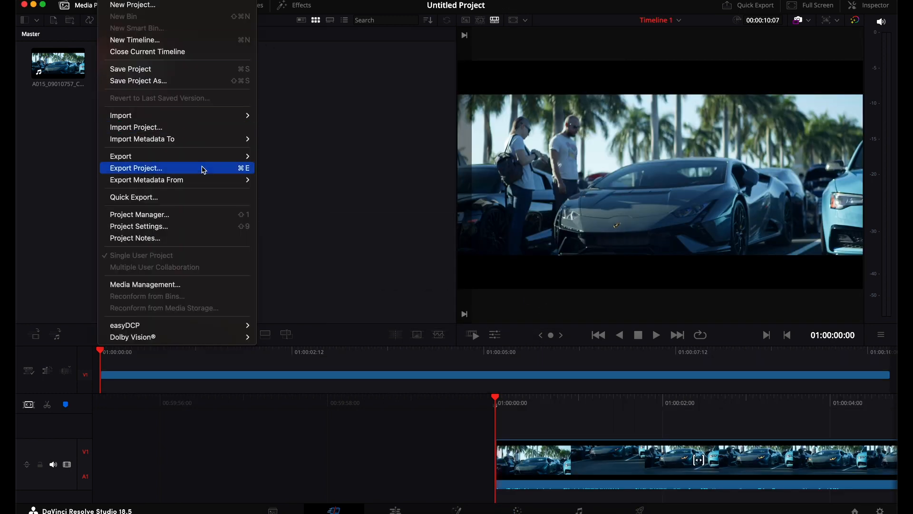
pyautogui.click(188, 231)
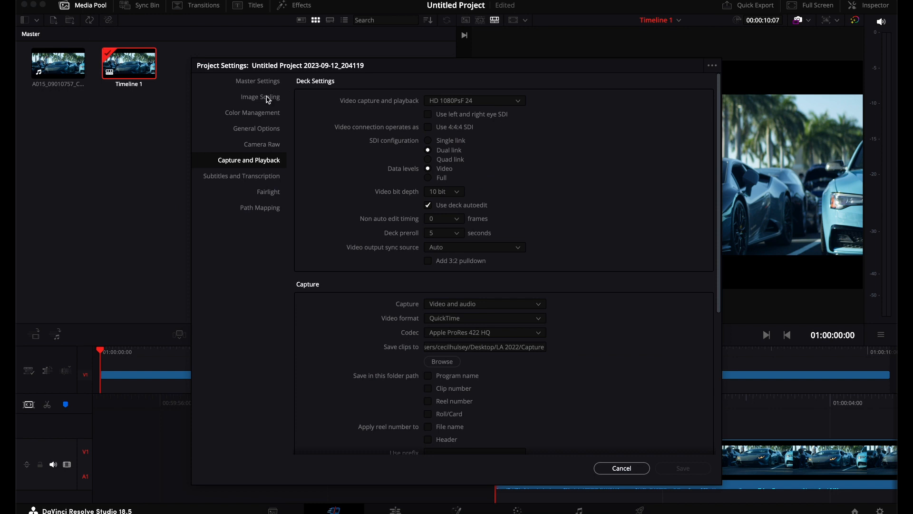
pyautogui.click(266, 82)
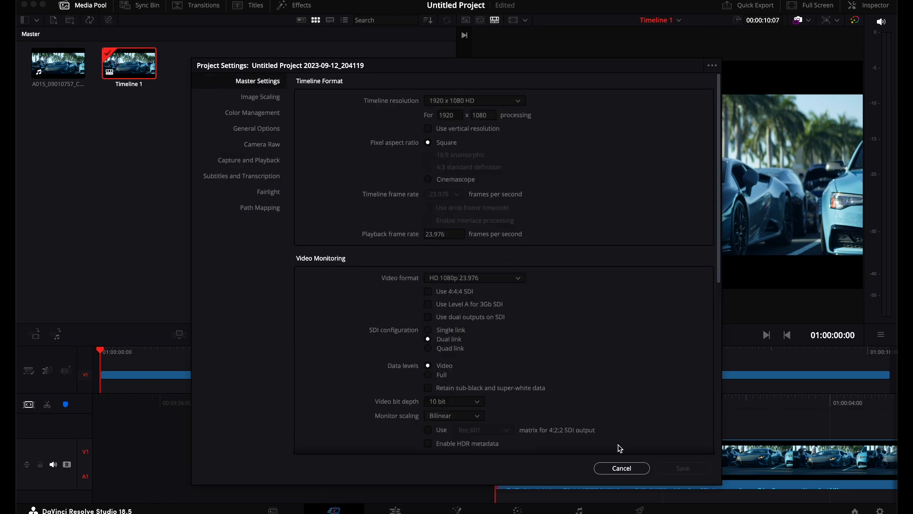
pyautogui.click(632, 470)
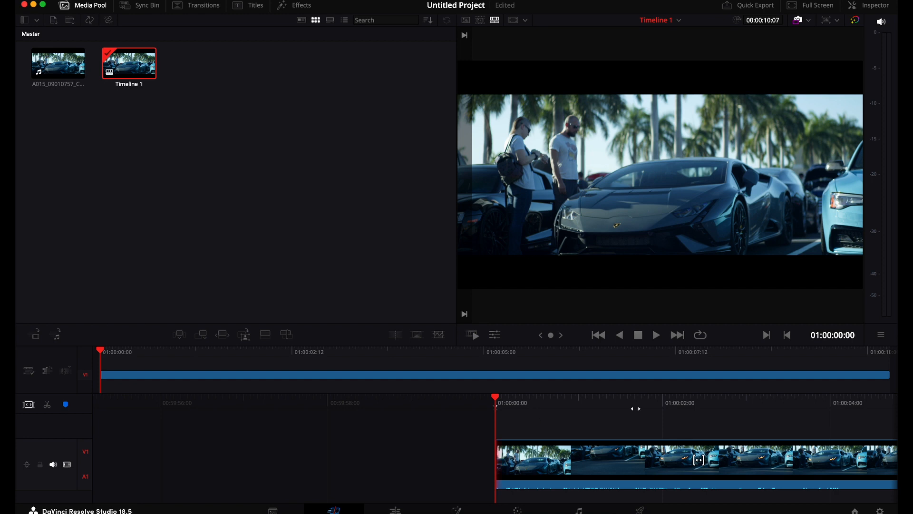
# Step: Park the playhead at about 01:00:05:16 and, on the Color page, set the clip's Camera Raw to decode using Clip with Highlight Recovery enabled
pyautogui.moveTo(632, 402); pyautogui.dragTo(632, 402)
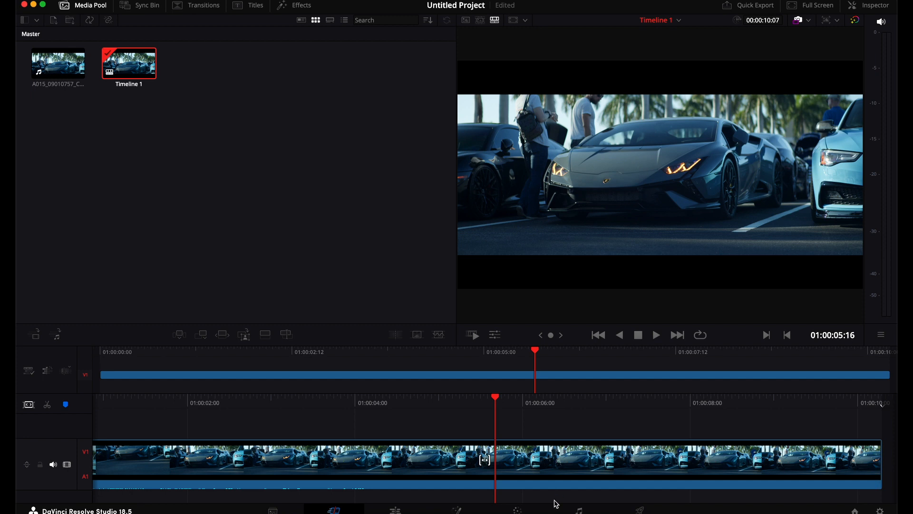
pyautogui.click(517, 508)
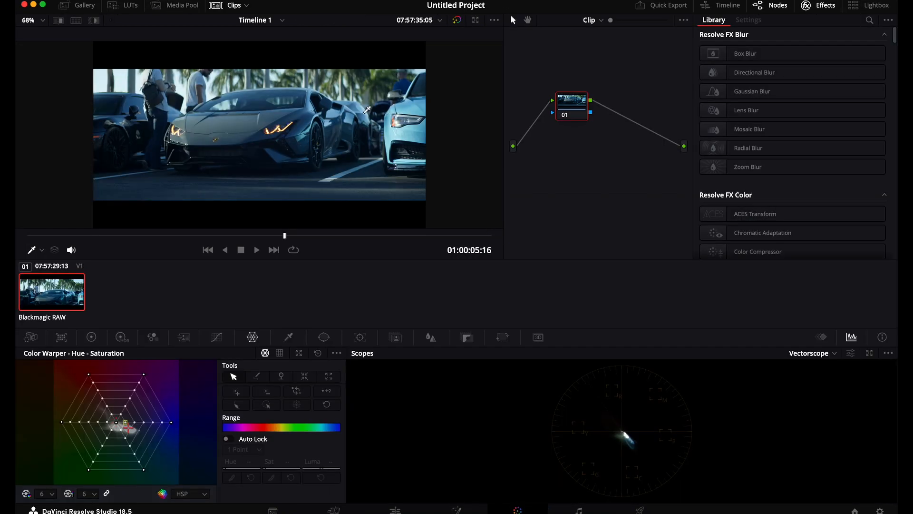
pyautogui.click(31, 337)
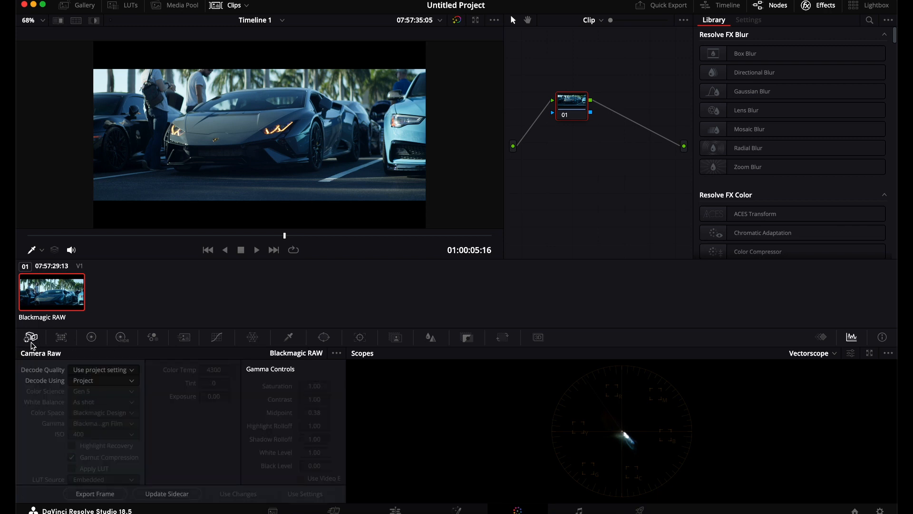
pyautogui.click(126, 381)
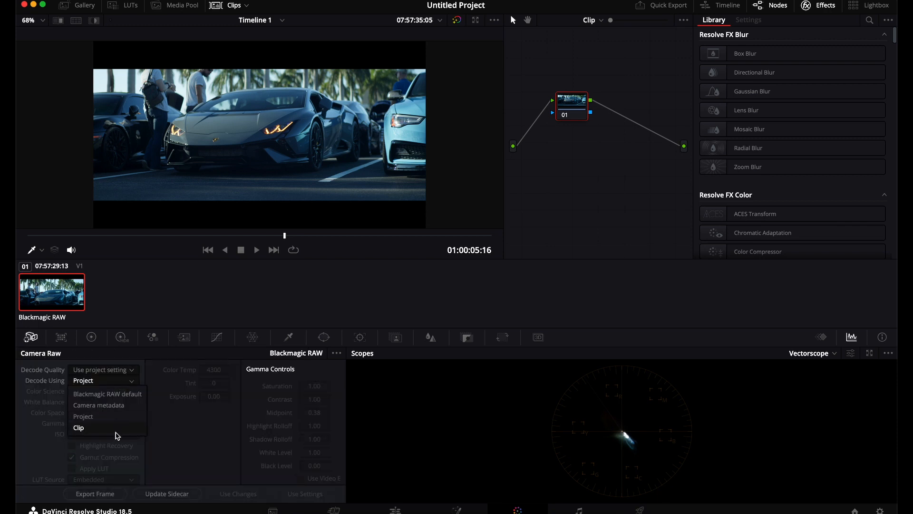
pyautogui.click(114, 431)
pyautogui.click(72, 446)
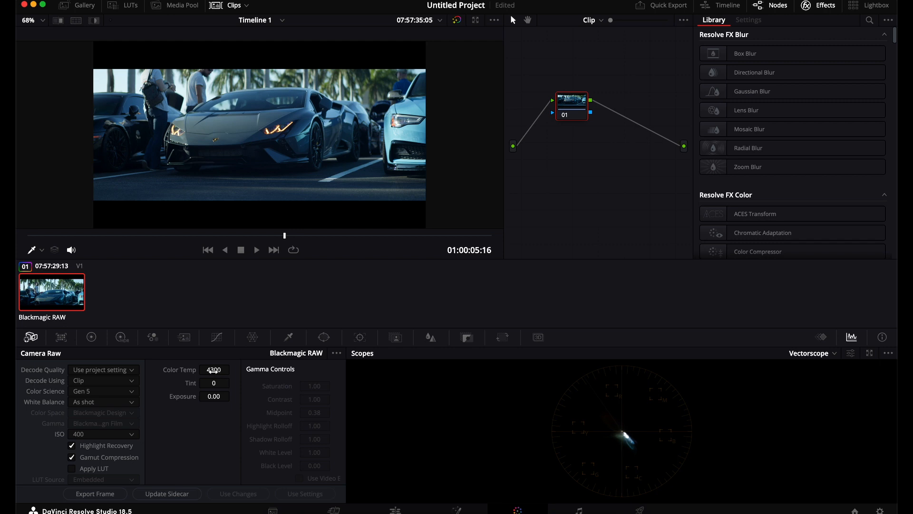
# Step: Set the clip's Camera Raw color temperature to 5600
pyautogui.moveTo(213, 370); pyautogui.dragTo(640, 401)
pyautogui.click(215, 371)
pyautogui.write('5600')
pyautogui.press('Return')
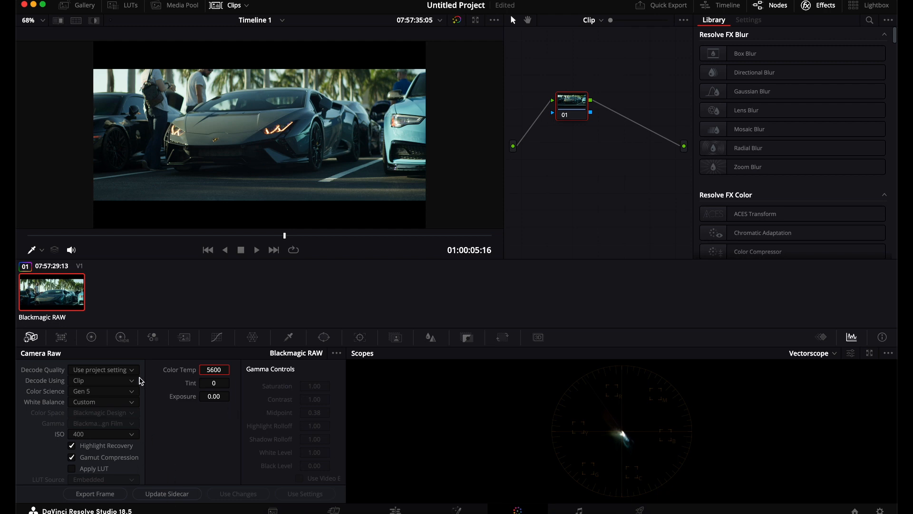
# Step: Nudge the color temperature of node 01 slightly warmer in the primaries
pyautogui.click(93, 338)
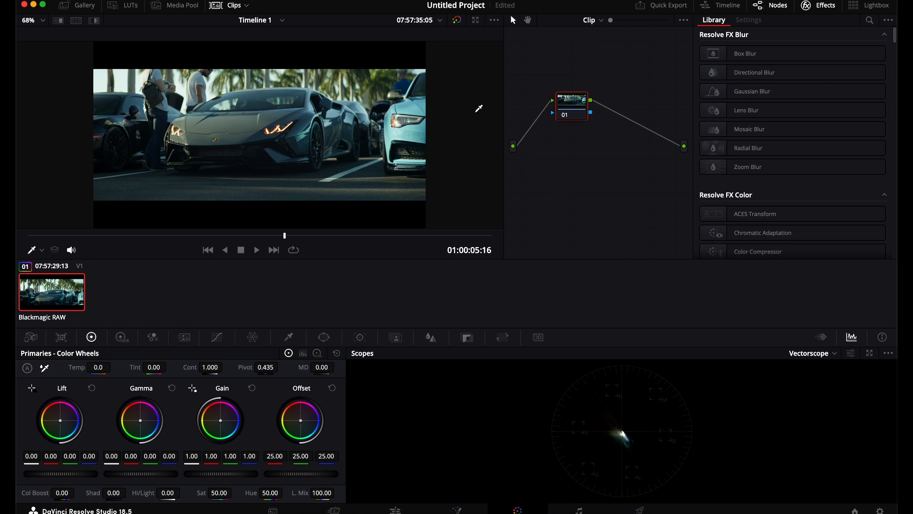
pyautogui.moveTo(98, 367); pyautogui.dragTo(103, 366)
# Step: Add highlight, midtone and shadow control points along node 01's custom curve
pyautogui.click(217, 338)
pyautogui.click(176, 394)
pyautogui.click(118, 432)
pyautogui.click(68, 464)
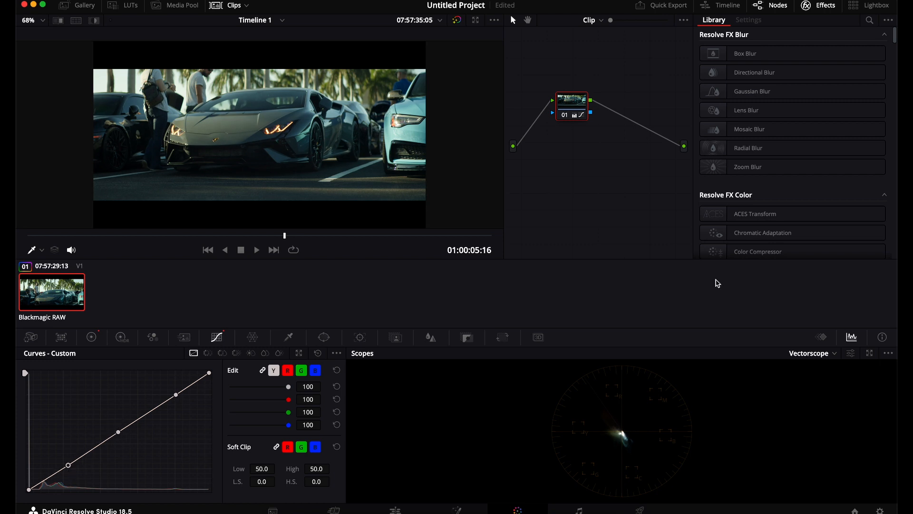
# Step: Switch the video scope to Waveform and reset node 01's custom curve to a straight line
pyautogui.click(834, 354)
pyautogui.click(837, 380)
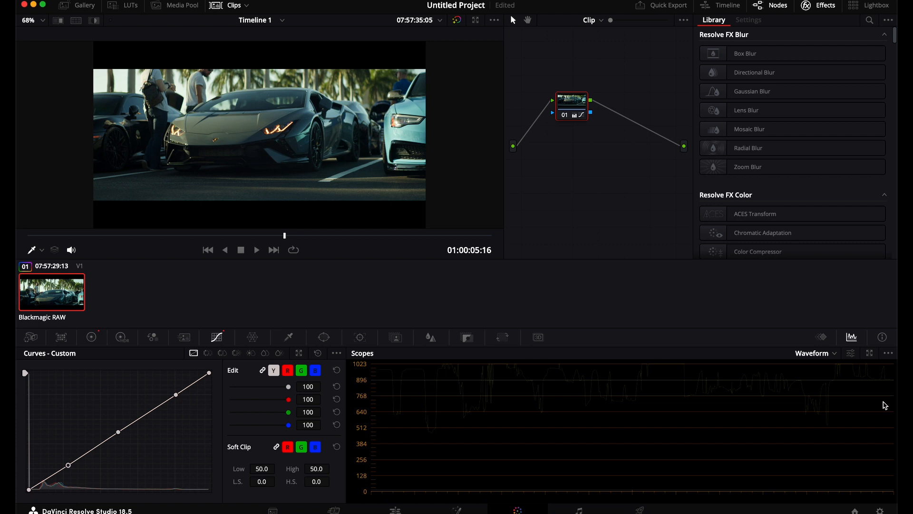
pyautogui.moveTo(177, 398)
pyautogui.mouseDown()
pyautogui.moveTo(170, 388)
pyautogui.moveTo(194, 444)
pyautogui.moveTo(173, 400)
pyautogui.mouseUp()
pyautogui.click(318, 353)
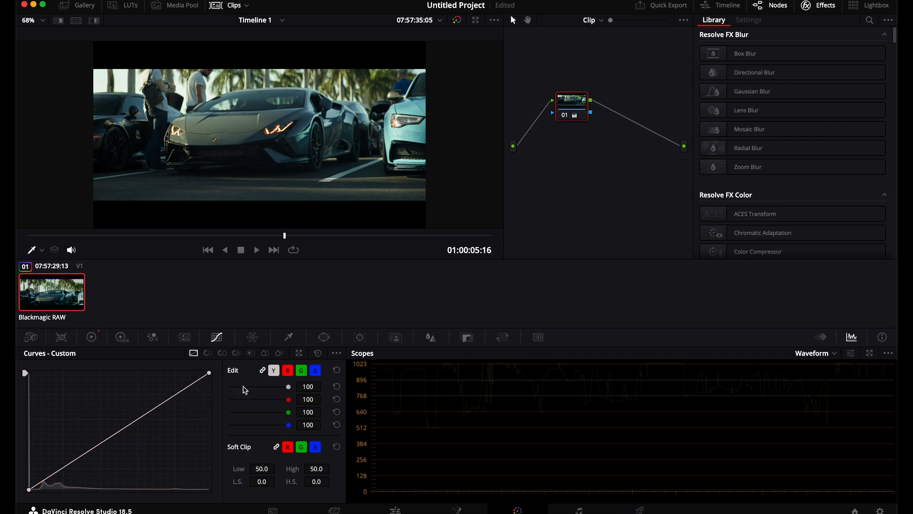
# Step: Add highlight, midtone and deep-shadow points to node 01's custom curve and pull the midtone point down slightly
pyautogui.click(176, 393)
pyautogui.click(113, 434)
pyautogui.click(49, 474)
pyautogui.moveTo(115, 437); pyautogui.dragTo(115, 441)
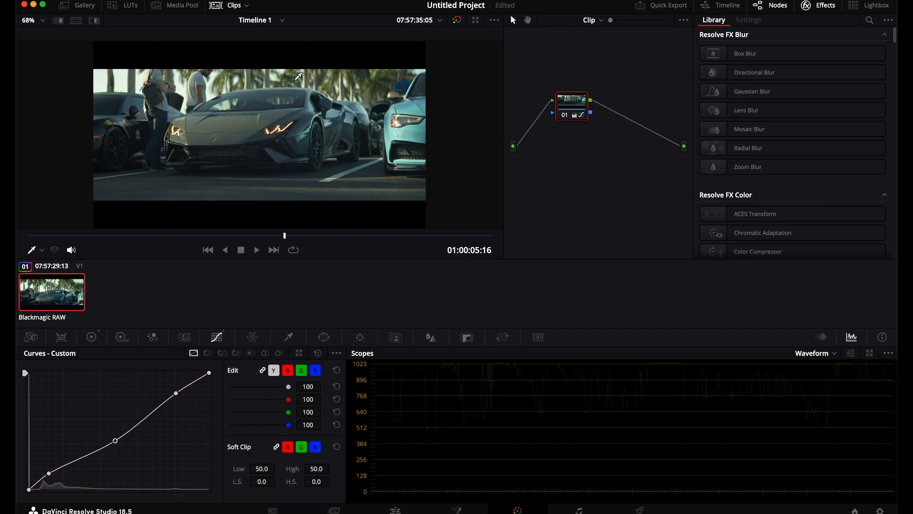
# Step: Fine-tune the midtone point of node 01's custom curve while checking the car's hood and headlights up close
pyautogui.scroll(8, 241, 111)
pyautogui.hscroll(-3, 254, 122)
pyautogui.scroll(3, 254, 122)
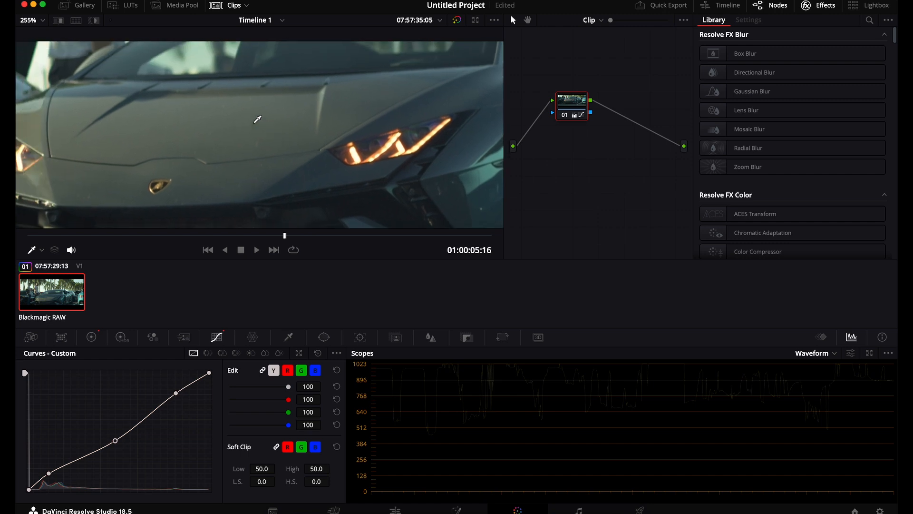
pyautogui.moveTo(117, 442)
pyautogui.mouseDown()
pyautogui.moveTo(112, 433)
pyautogui.moveTo(123, 448)
pyautogui.mouseUp()
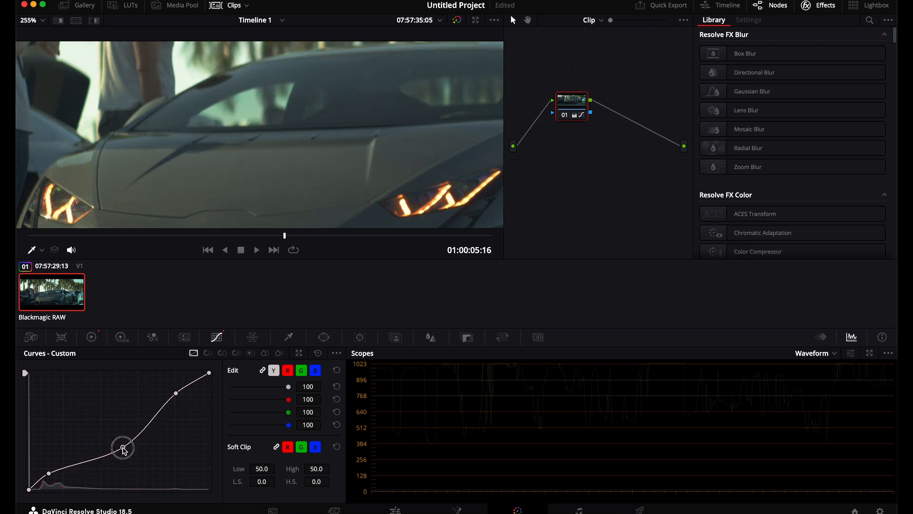
pyautogui.moveTo(123, 449); pyautogui.dragTo(119, 442)
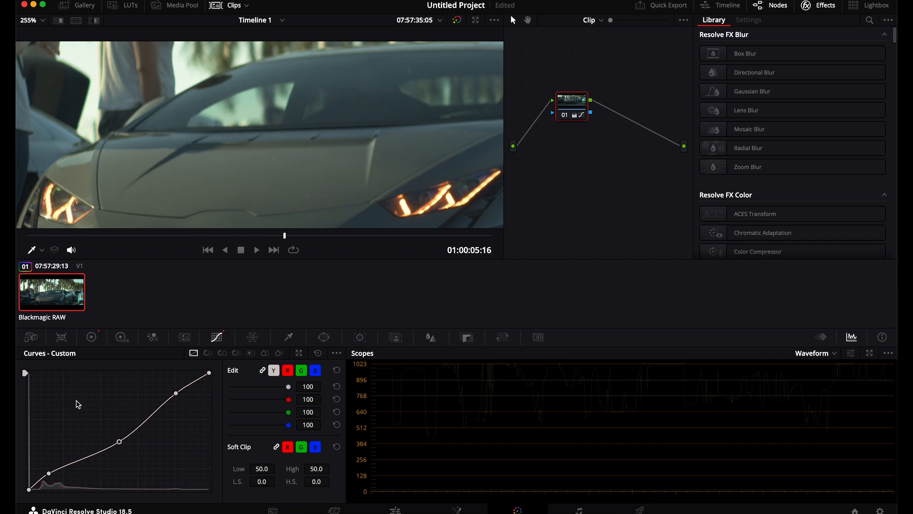
# Step: Lower the shadow point of node 01's custom curve slightly while checking the dark area beneath the car up close
pyautogui.scroll(-10, 186, 175)
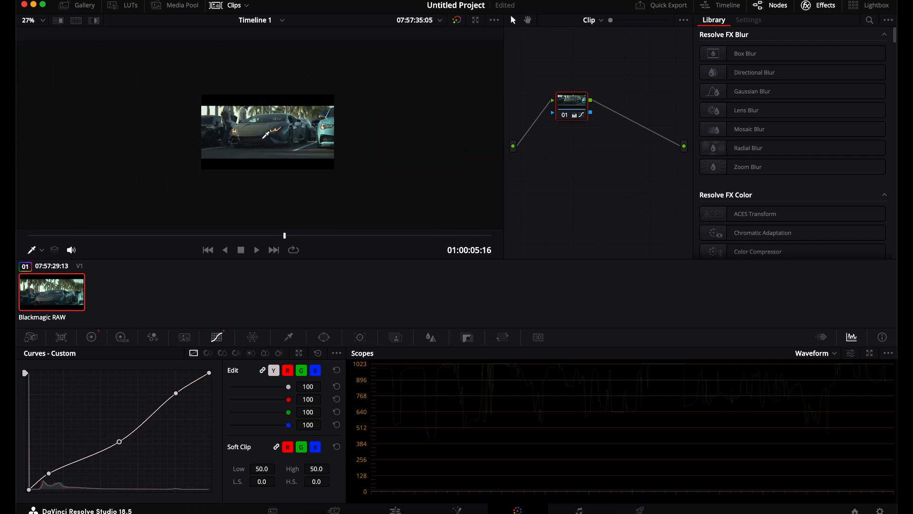
pyautogui.scroll(8, 266, 135)
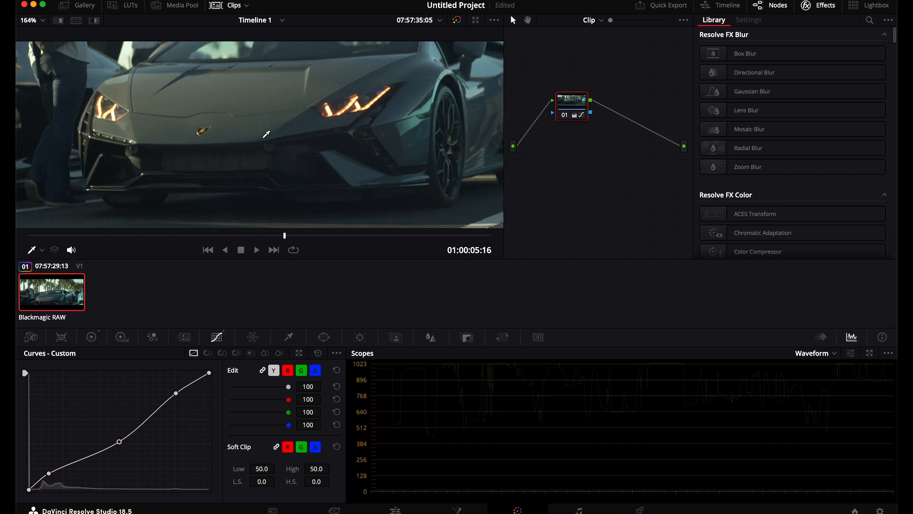
pyautogui.scroll(4, 266, 135)
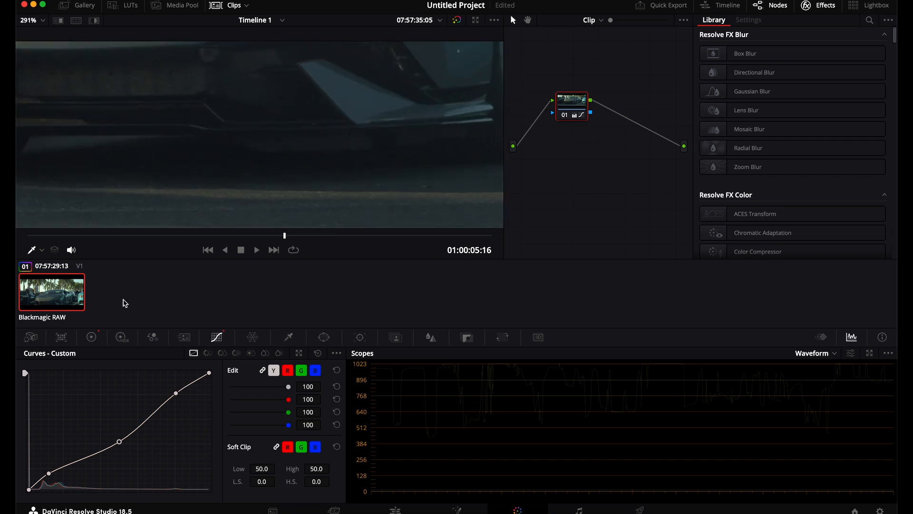
pyautogui.moveTo(50, 474); pyautogui.dragTo(50, 475)
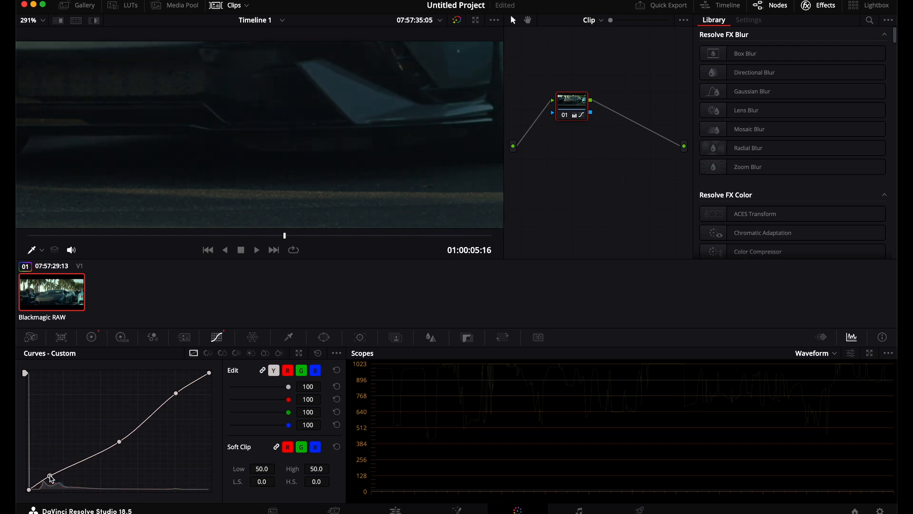
pyautogui.scroll(-10, 127, 118)
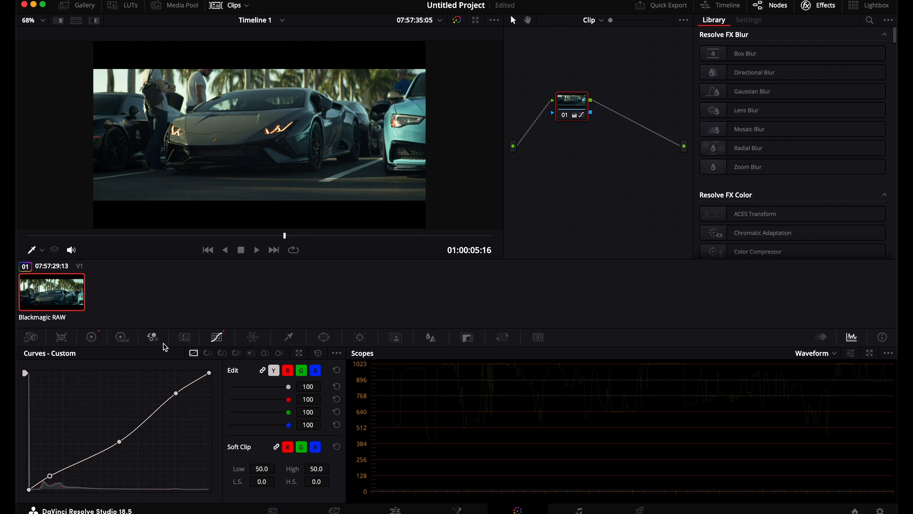
# Step: Pull the blue points of node 01's Color Warper inward and toward teal, and compare the image with the grade bypassed
pyautogui.click(249, 340)
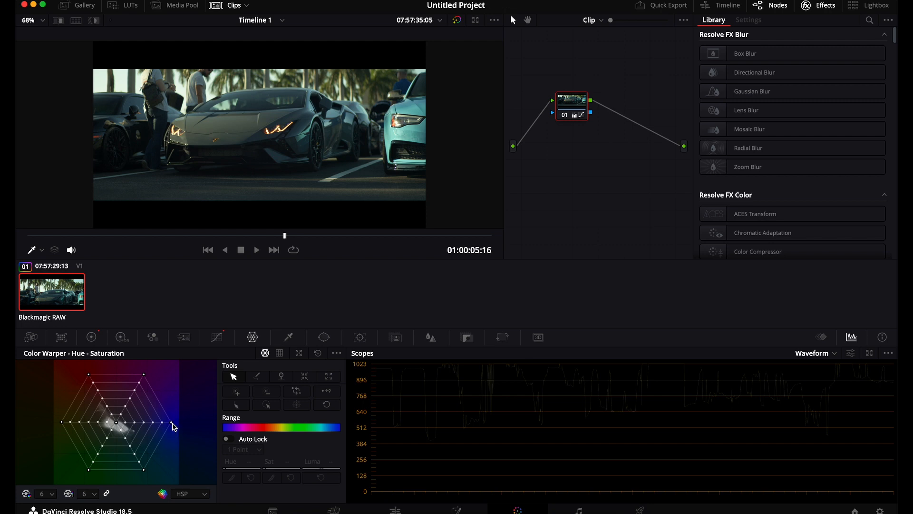
pyautogui.moveTo(172, 422); pyautogui.dragTo(135, 425)
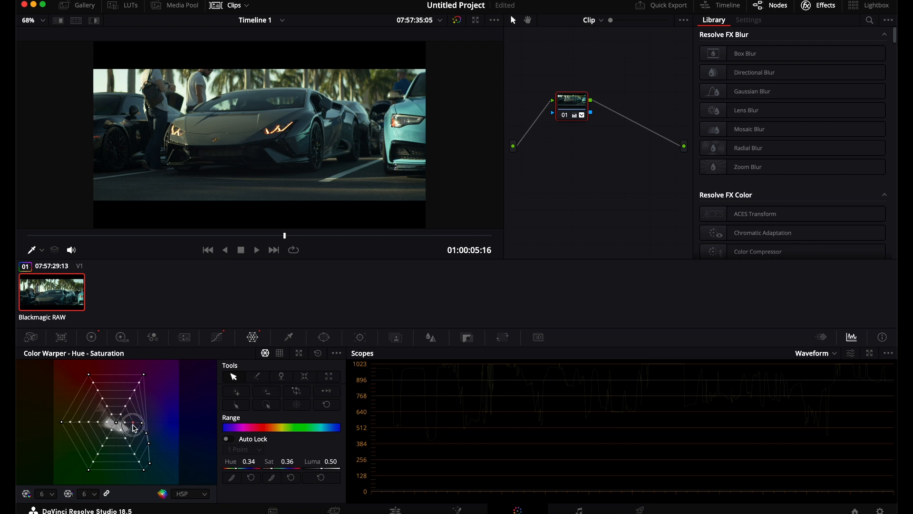
pyautogui.moveTo(142, 425); pyautogui.dragTo(140, 430)
pyautogui.click(459, 24)
pyautogui.click(458, 25)
pyautogui.click(459, 24)
pyautogui.click(459, 25)
# Step: In node 01's Color Warper, shift the green point toward orange at hue 0.88, saturation 1.07, and refine the red side to hue 0.98, saturation 1.13
pyautogui.moveTo(90, 469); pyautogui.dragTo(69, 409)
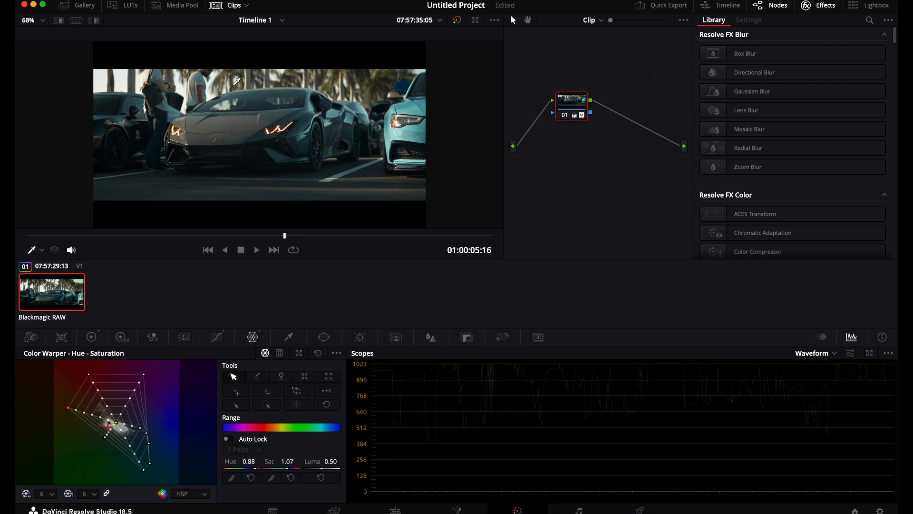
pyautogui.scroll(4, 313, 122)
pyautogui.scroll(1, 325, 113)
pyautogui.moveTo(325, 113); pyautogui.dragTo(280, 156)
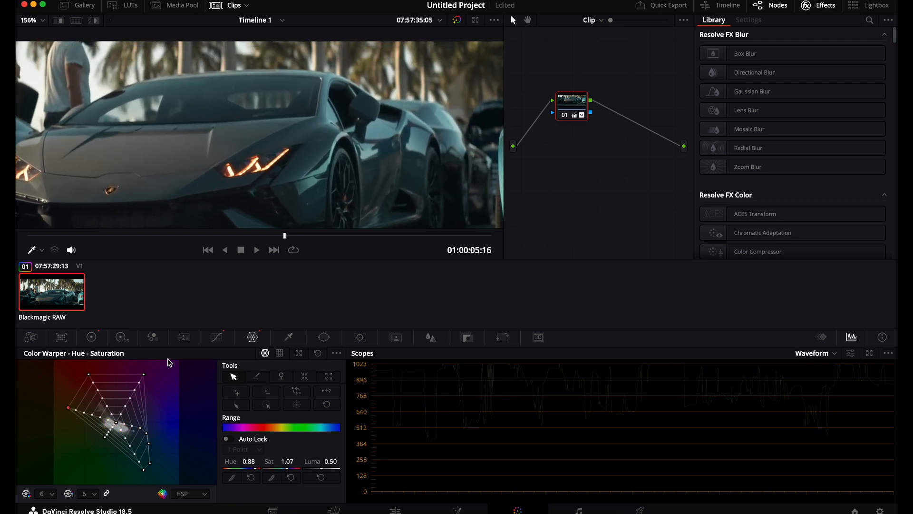
pyautogui.moveTo(69, 412)
pyautogui.mouseDown()
pyautogui.moveTo(62, 425)
pyautogui.moveTo(96, 369)
pyautogui.moveTo(83, 380)
pyautogui.mouseUp()
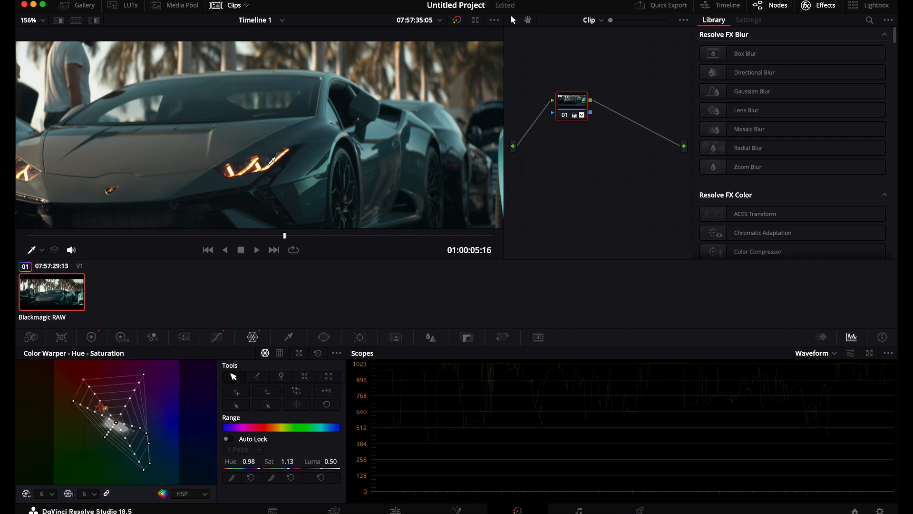
pyautogui.scroll(-5, 262, 143)
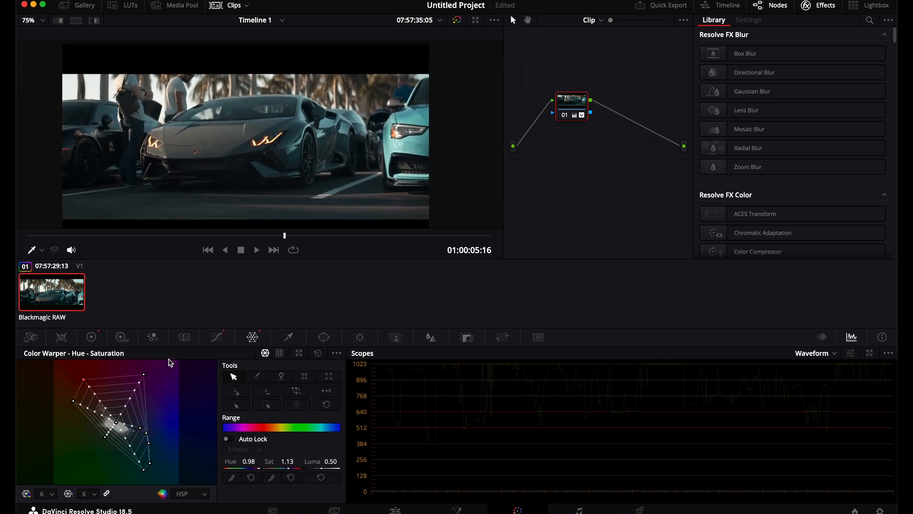
# Step: Add a serial node after node 01
pyautogui.rightClick(588, 112)
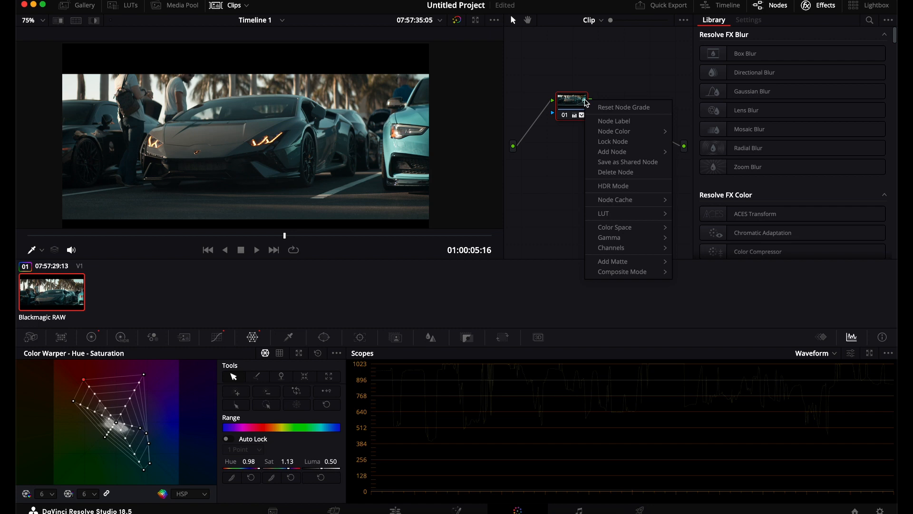
pyautogui.moveTo(663, 152)
pyautogui.click(700, 151)
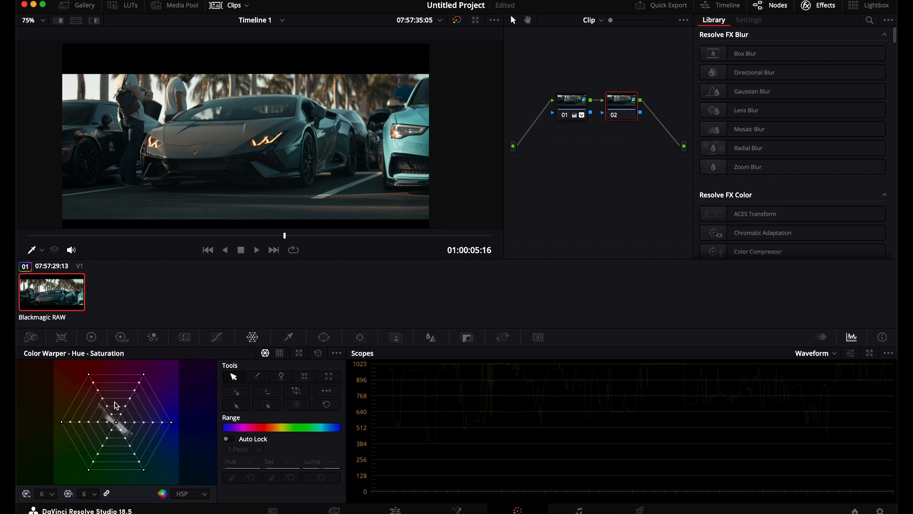
# Step: In node 02's Color Warper, pull the yellow point inward, move the red point to hue 0.97, saturation 1.25, and compare with the grade bypassed
pyautogui.moveTo(61, 425)
pyautogui.mouseDown()
pyautogui.moveTo(54, 431)
pyautogui.moveTo(75, 417)
pyautogui.mouseUp()
pyautogui.moveTo(88, 376); pyautogui.dragTo(78, 379)
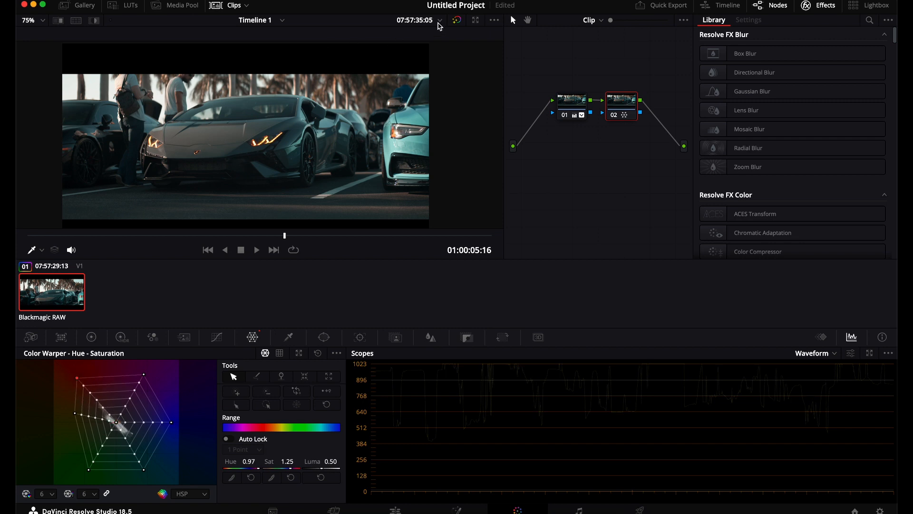
pyautogui.click(458, 20)
pyautogui.click(458, 20)
pyautogui.click(458, 20)
pyautogui.click(458, 20)
# Step: Adjust the color temperature of node 02 slightly in the primaries
pyautogui.click(91, 337)
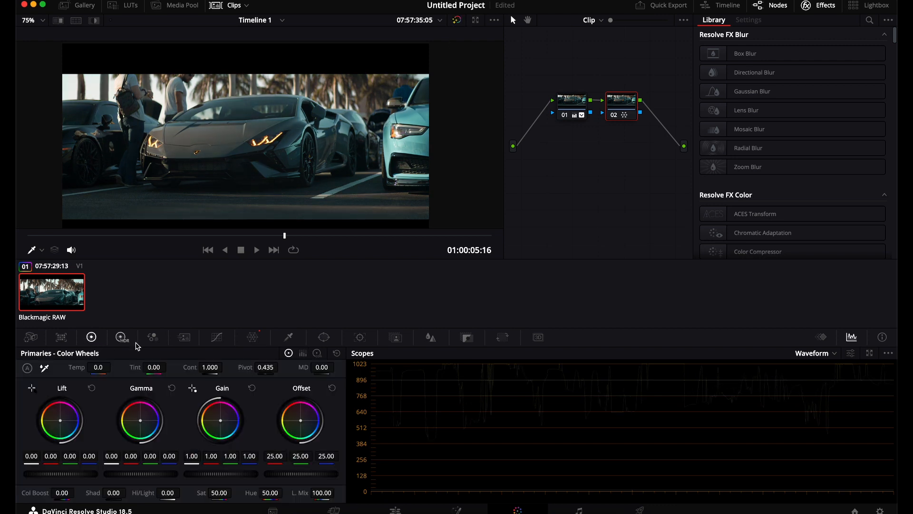
pyautogui.moveTo(98, 368)
pyautogui.mouseDown()
pyautogui.moveTo(110, 369)
pyautogui.moveTo(97, 369)
pyautogui.mouseUp()
# Step: Return node 02's Color Warper points close to their default positions, with the yellow point at hue 0.83 and the red point at hue 0.00, saturation 1.16
pyautogui.click(252, 337)
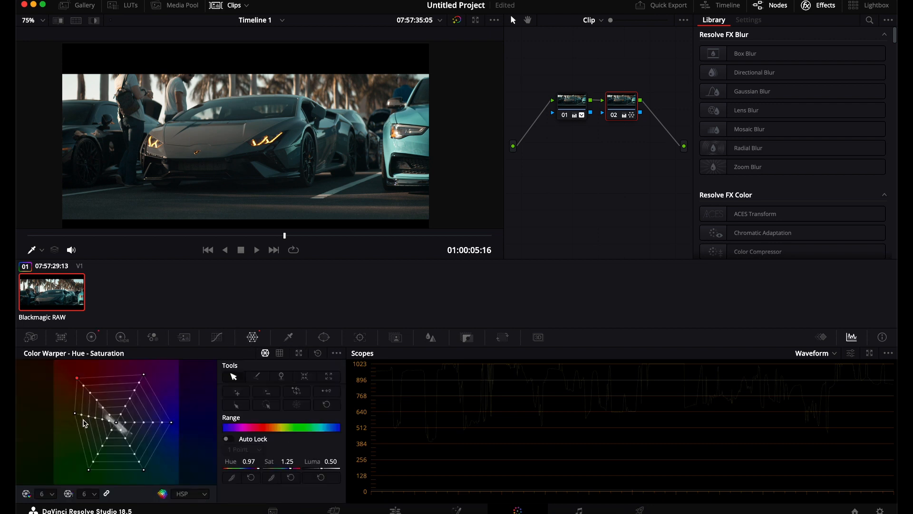
pyautogui.moveTo(76, 415)
pyautogui.mouseDown()
pyautogui.moveTo(69, 427)
pyautogui.moveTo(66, 412)
pyautogui.moveTo(62, 422)
pyautogui.mouseUp()
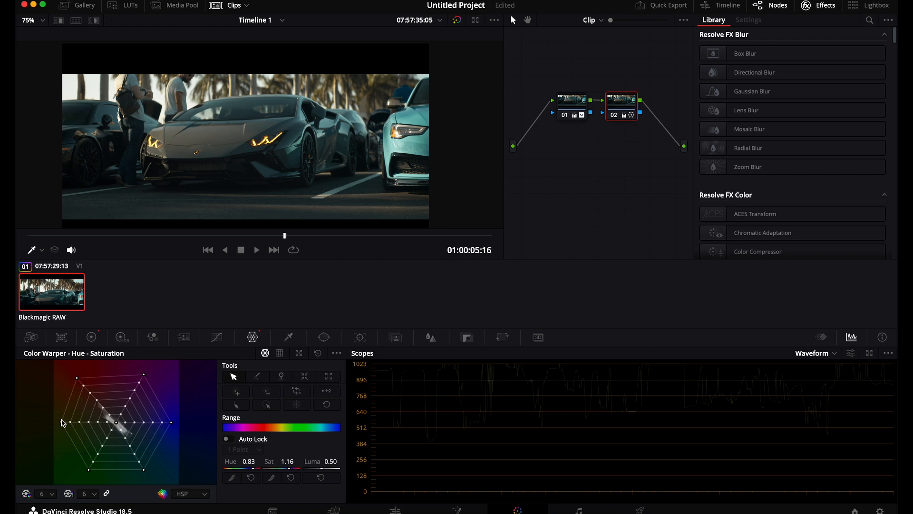
pyautogui.moveTo(78, 378); pyautogui.dragTo(92, 377)
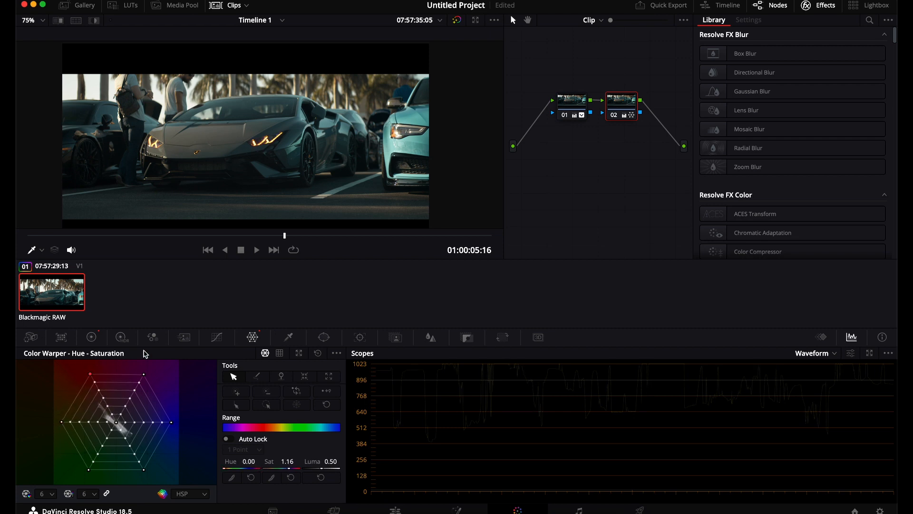
# Step: Shape node 02's custom curve for contrast with added points, lowering the deep shadows and lifting the midtones and highlights slightly
pyautogui.click(218, 337)
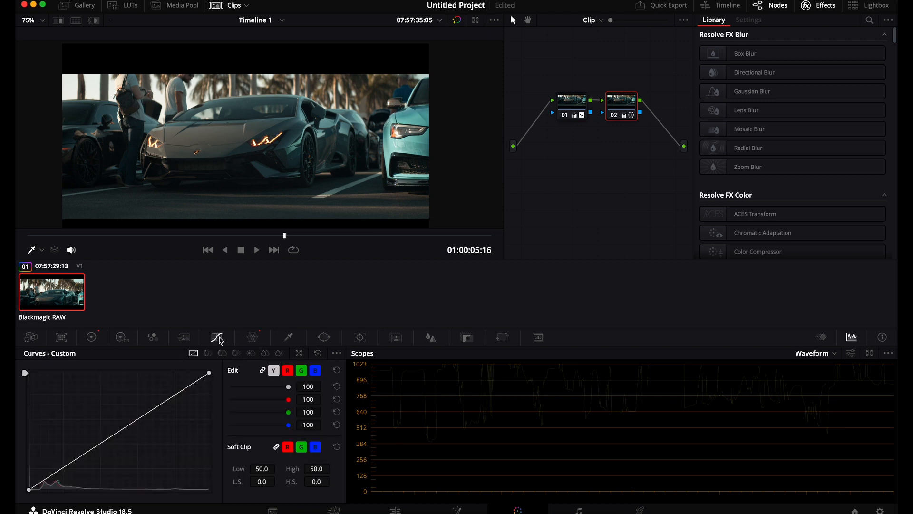
pyautogui.click(175, 393)
pyautogui.click(116, 432)
pyautogui.click(56, 475)
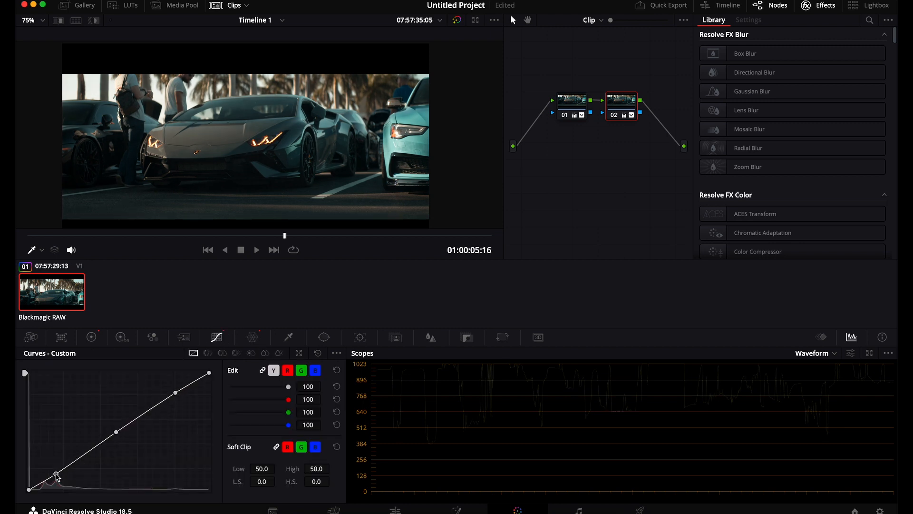
pyautogui.moveTo(52, 478); pyautogui.dragTo(49, 481)
pyautogui.moveTo(115, 430); pyautogui.dragTo(120, 429)
pyautogui.moveTo(175, 392)
pyautogui.mouseDown()
pyautogui.moveTo(173, 383)
pyautogui.moveTo(179, 399)
pyautogui.moveTo(171, 392)
pyautogui.mouseUp()
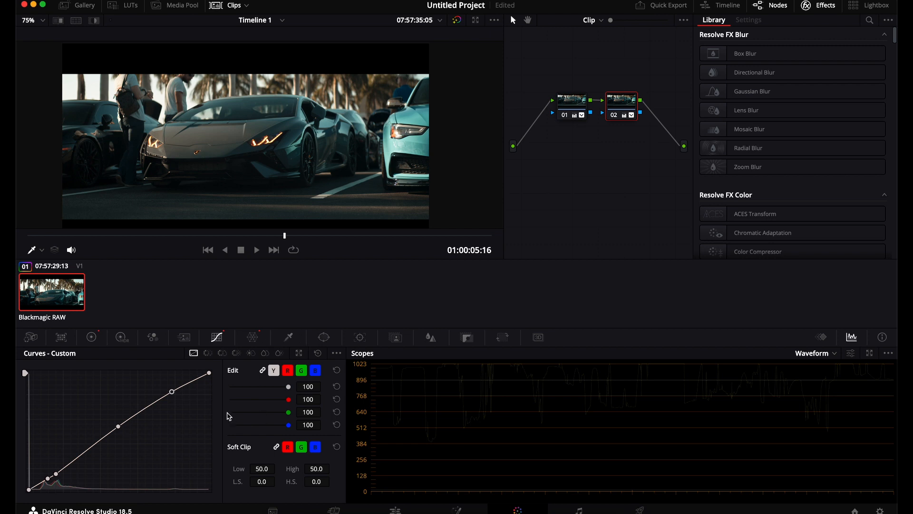
# Step: Adjust the Dark zone's exposure on node 02 with the HDR color wheels
pyautogui.click(118, 339)
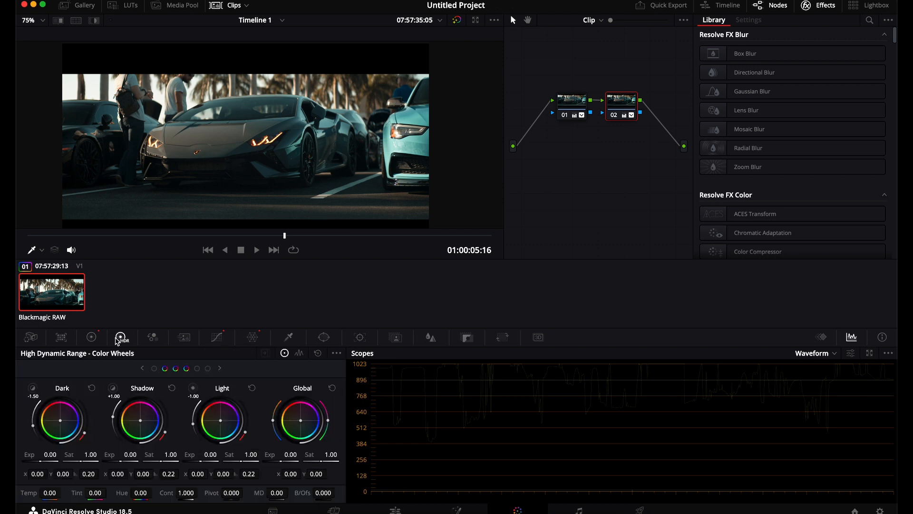
pyautogui.moveTo(40, 462); pyautogui.dragTo(335, 252)
# Step: Sample the car's teal tone for node 02's Hue Vs Sat curve and raise its saturation slightly
pyautogui.click(217, 336)
pyautogui.click(209, 354)
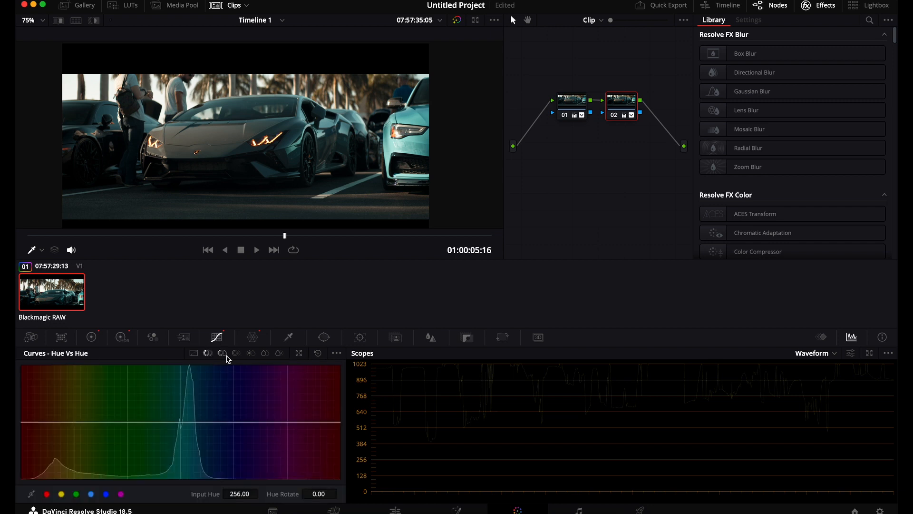
pyautogui.click(222, 354)
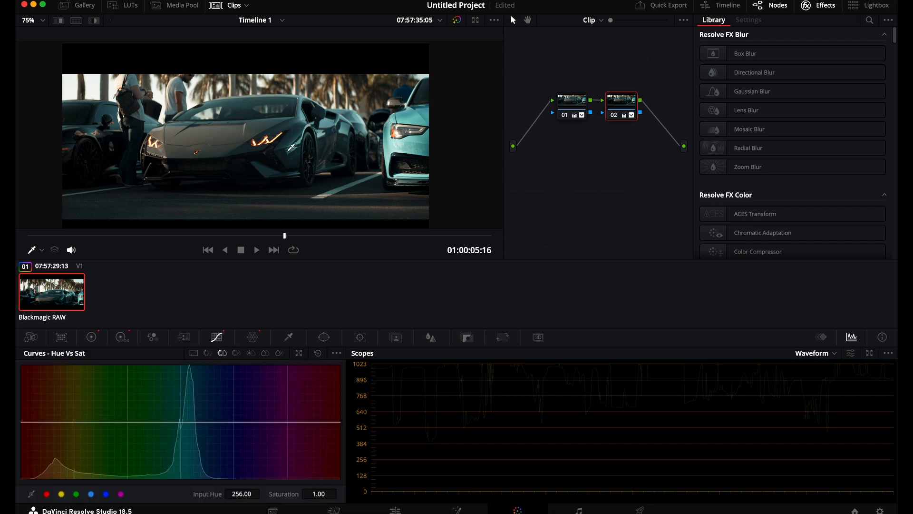
pyautogui.click(298, 128)
pyautogui.moveTo(193, 423); pyautogui.dragTo(193, 417)
# Step: Sample the car's hood and the palm background, and raise their yellow-green and orange saturation on the Hue Vs Sat curve, the orange to 1.18
pyautogui.click(202, 141)
pyautogui.moveTo(90, 424); pyautogui.dragTo(89, 418)
pyautogui.click(324, 94)
pyautogui.moveTo(64, 421); pyautogui.dragTo(63, 415)
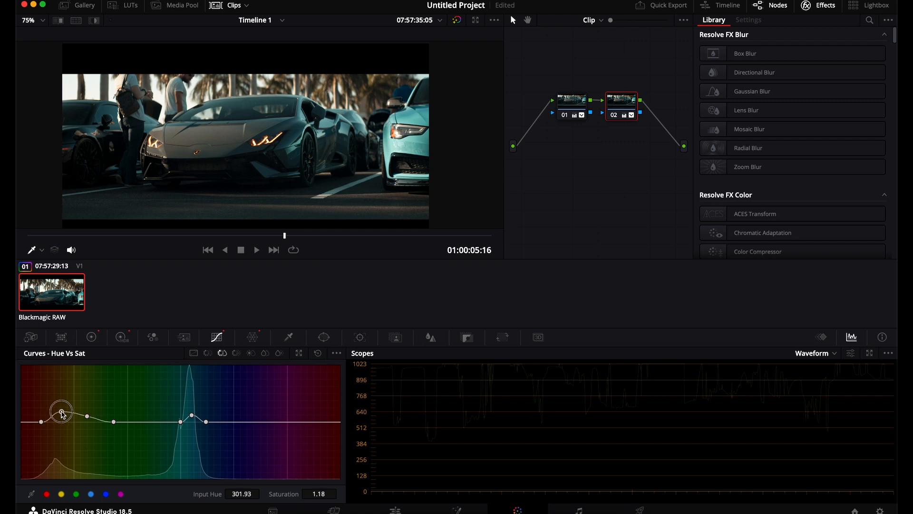
pyautogui.scroll(5, 198, 108)
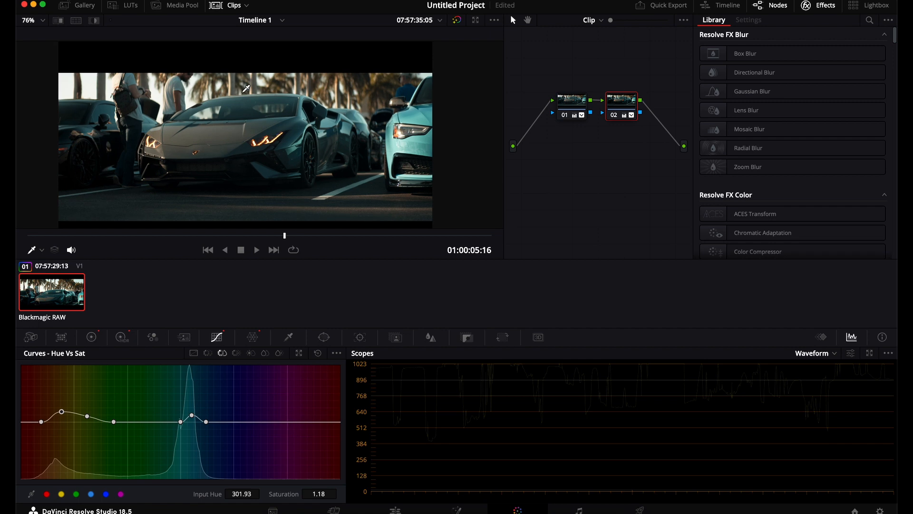
pyautogui.scroll(4, 246, 89)
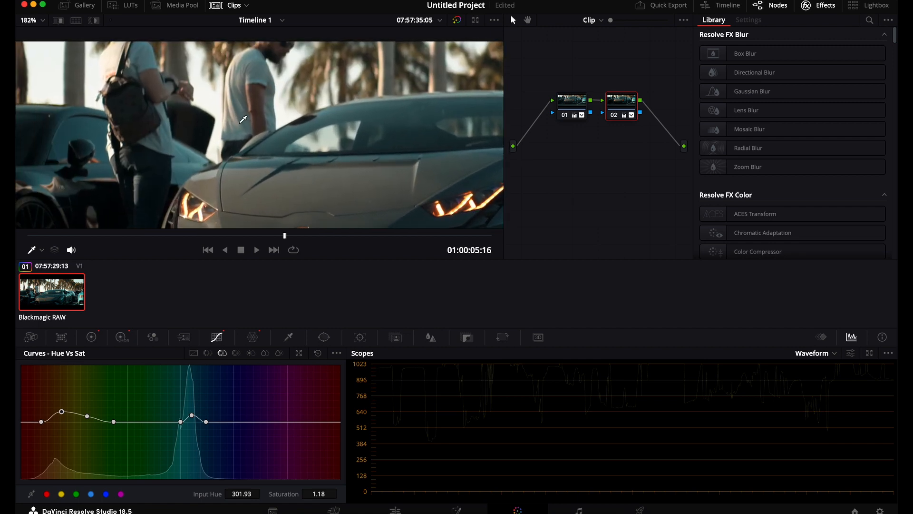
# Step: Check the graded car and background up close in the viewer and show the Vectorscope in place of the waveform
pyautogui.scroll(-5, 243, 118)
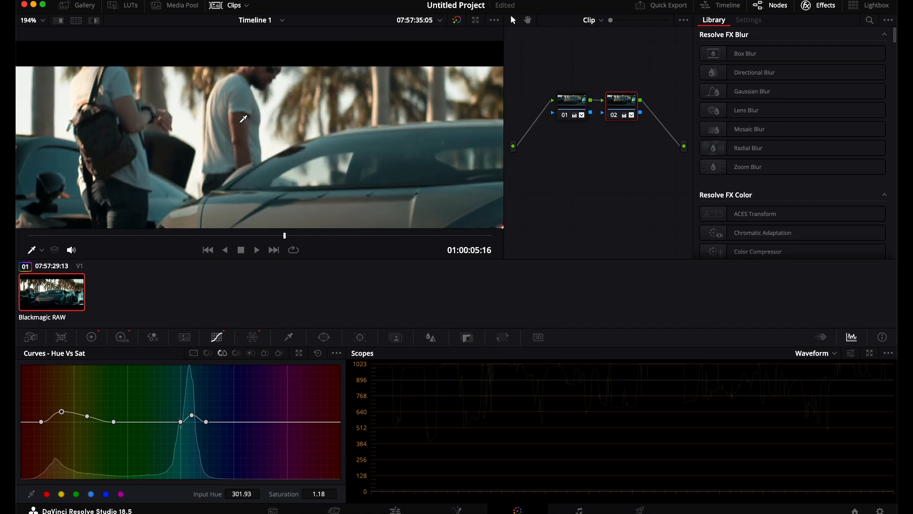
pyautogui.scroll(4, 184, 126)
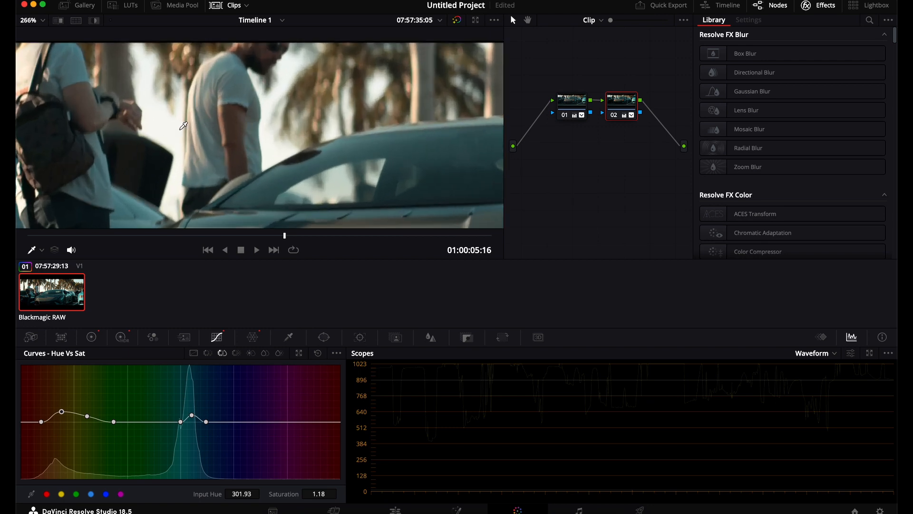
pyautogui.scroll(-7, 64, 172)
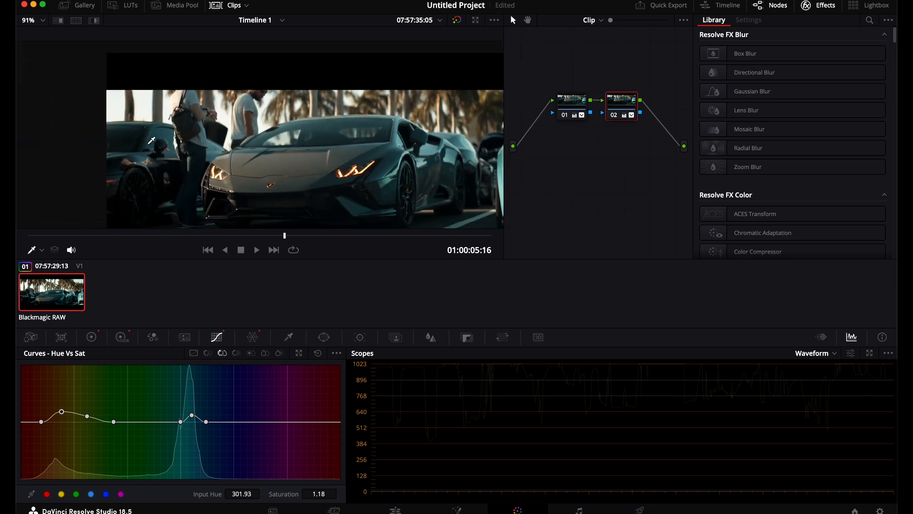
pyautogui.click(832, 354)
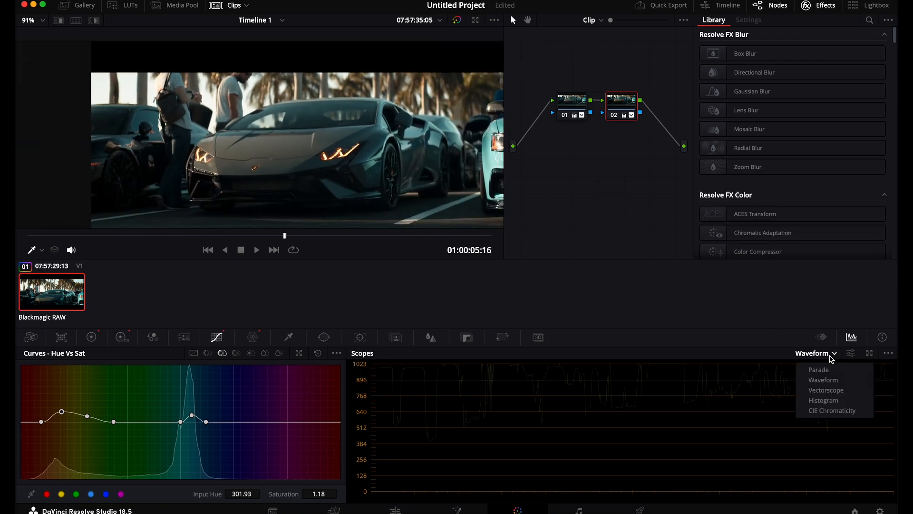
pyautogui.click(827, 391)
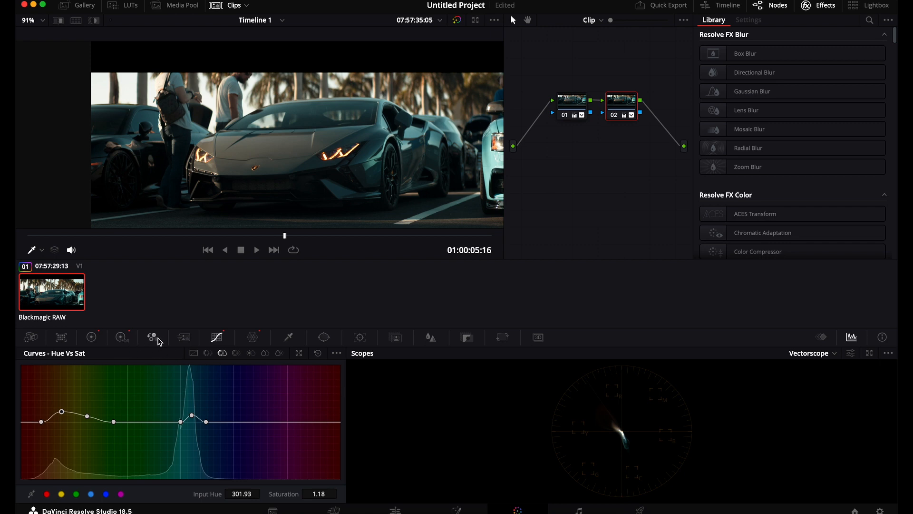
# Step: Compare the clip with and without its grade by bypassing and re-enabling all color grades
pyautogui.click(458, 20)
pyautogui.click(458, 20)
pyautogui.moveTo(278, 186)
pyautogui.mouseDown()
pyautogui.moveTo(249, 160)
pyautogui.moveTo(277, 185)
pyautogui.mouseUp()
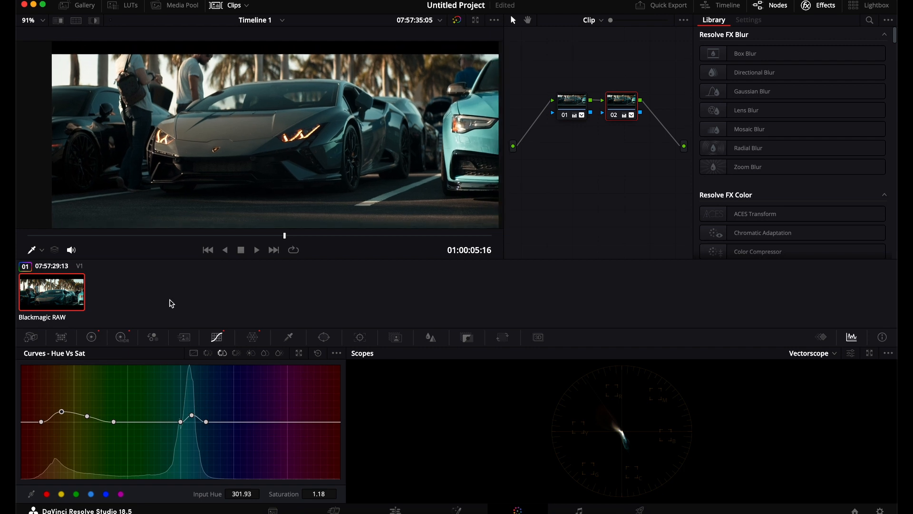
# Step: Set node 02's primaries contrast to 1.150 and its tint to 8.50
pyautogui.click(91, 337)
pyautogui.moveTo(208, 368); pyautogui.dragTo(245, 375)
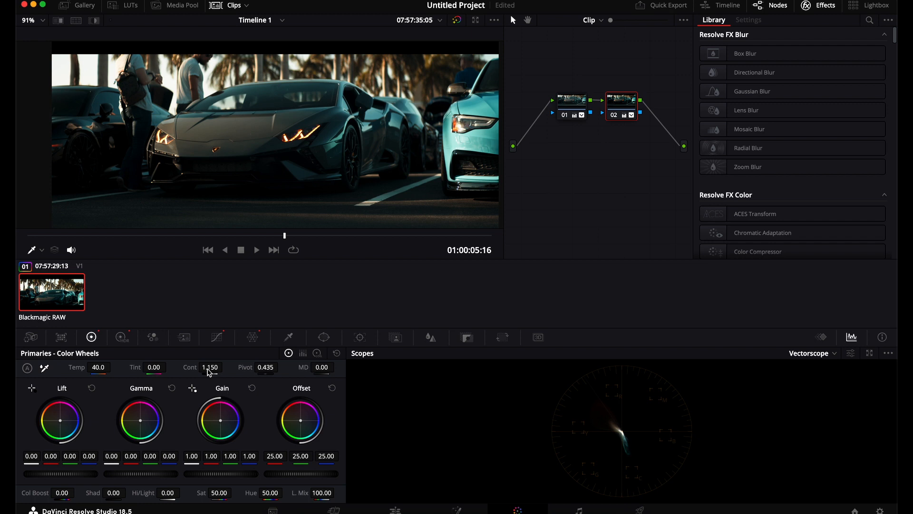
pyautogui.moveTo(153, 367)
pyautogui.mouseDown()
pyautogui.moveTo(163, 370)
pyautogui.moveTo(153, 367)
pyautogui.mouseUp()
pyautogui.scroll(-2, 340, 145)
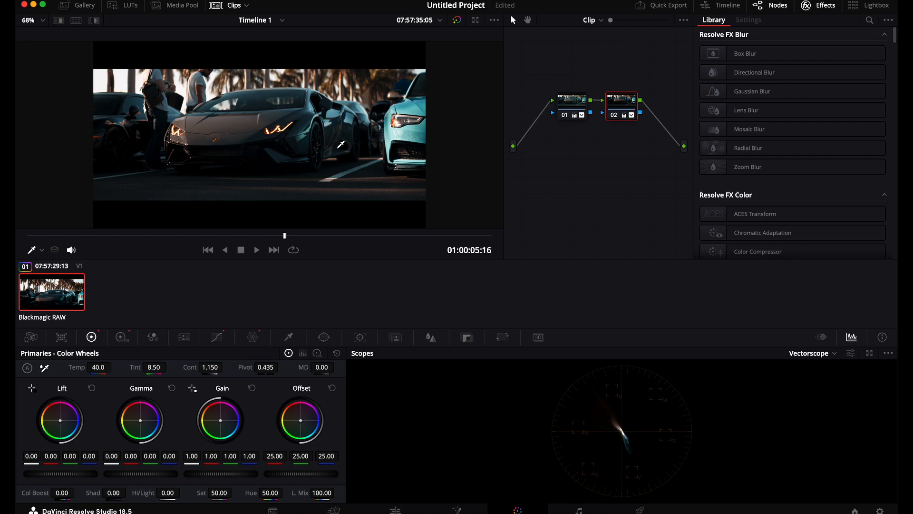